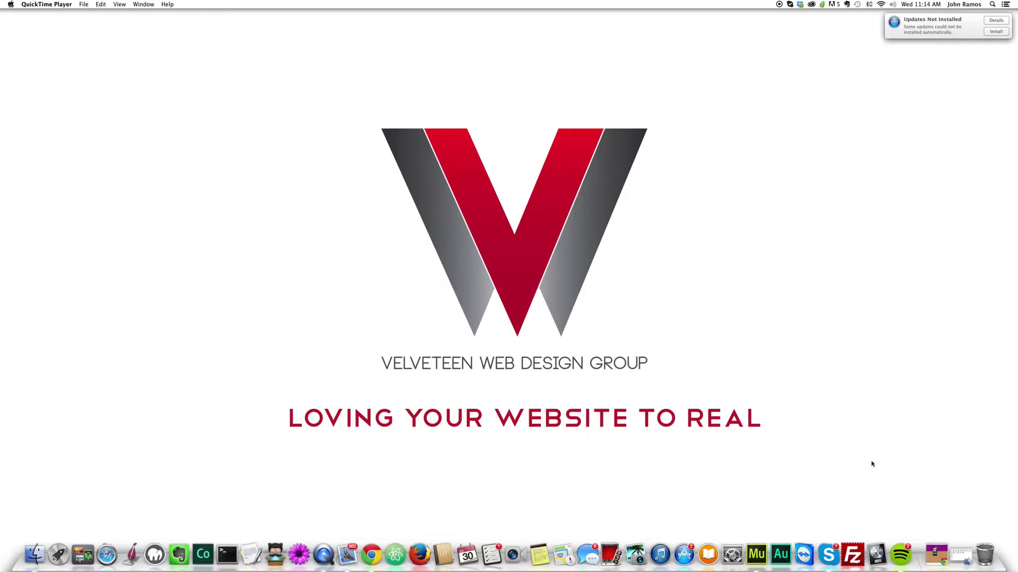
# - Restore the minimized Chrome window showing the finished phone-mockup demo page
pyautogui.click(935, 554)
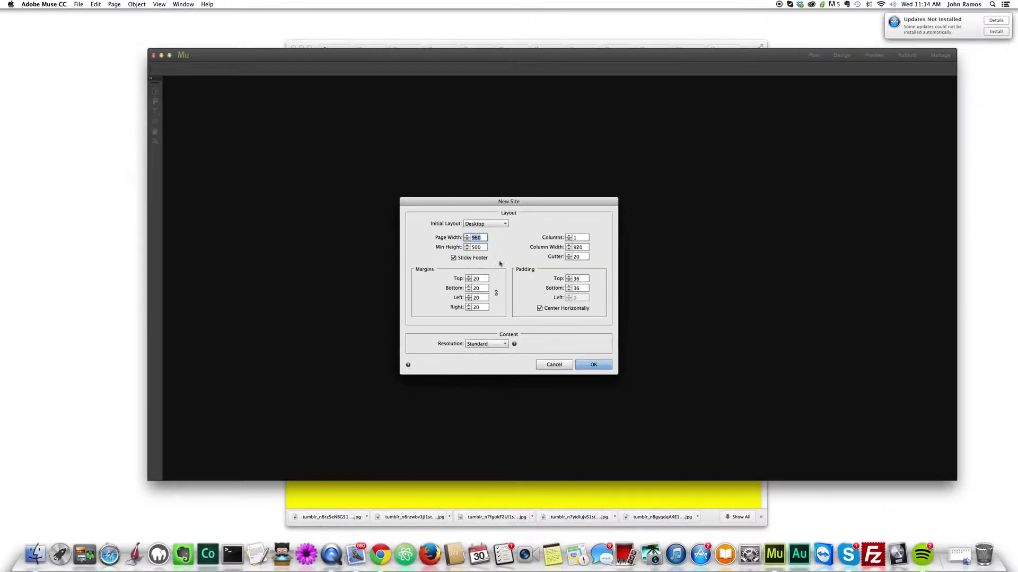
# - Keep Standard resolution for the 960-wide desktop site and create it
pyautogui.click(500, 345)
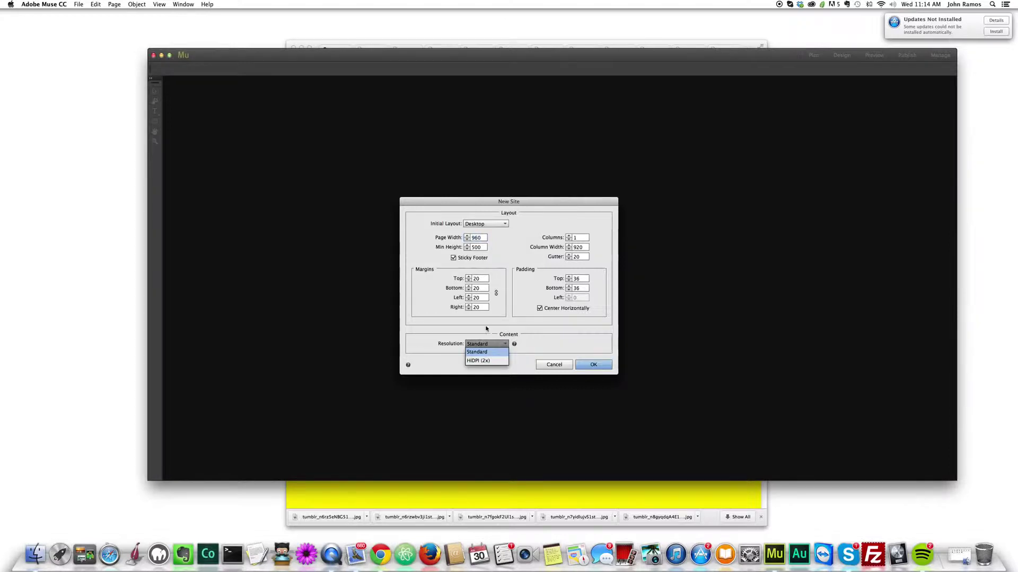
pyautogui.click(483, 344)
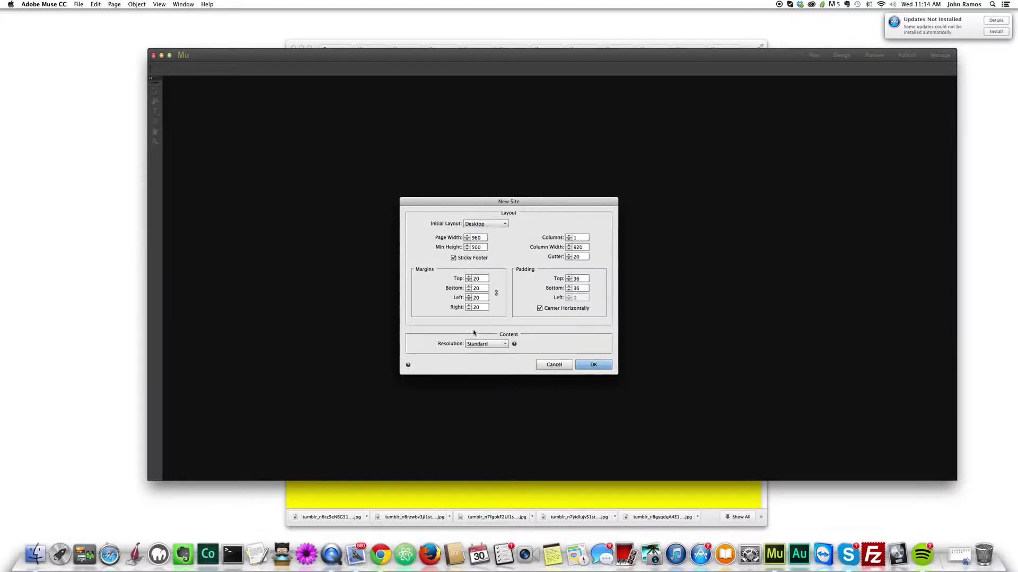
pyautogui.click(599, 365)
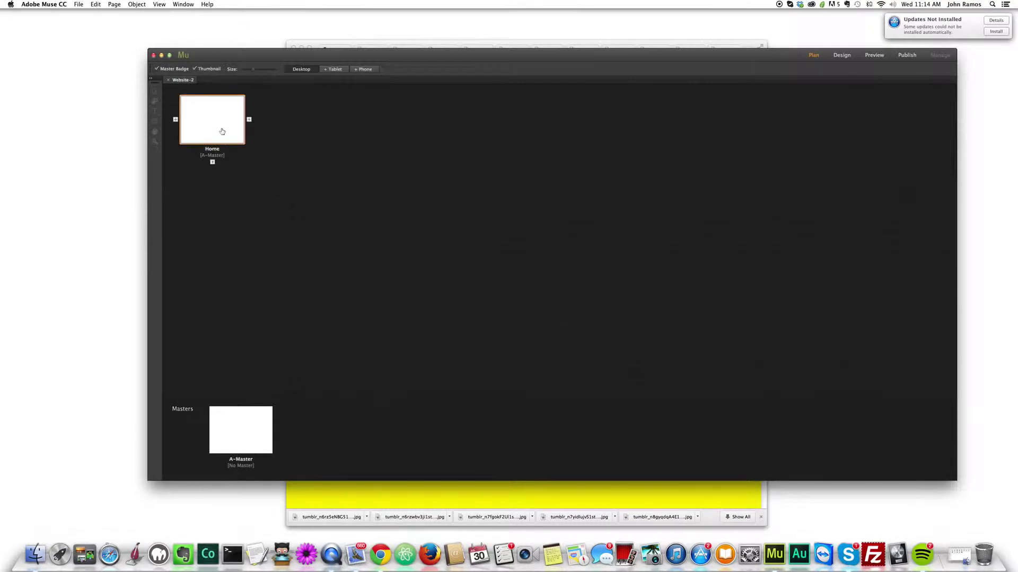
# - Open the Home page and draw a rectangle from its top-left corner across the page width
pyautogui.doubleClick(222, 131)
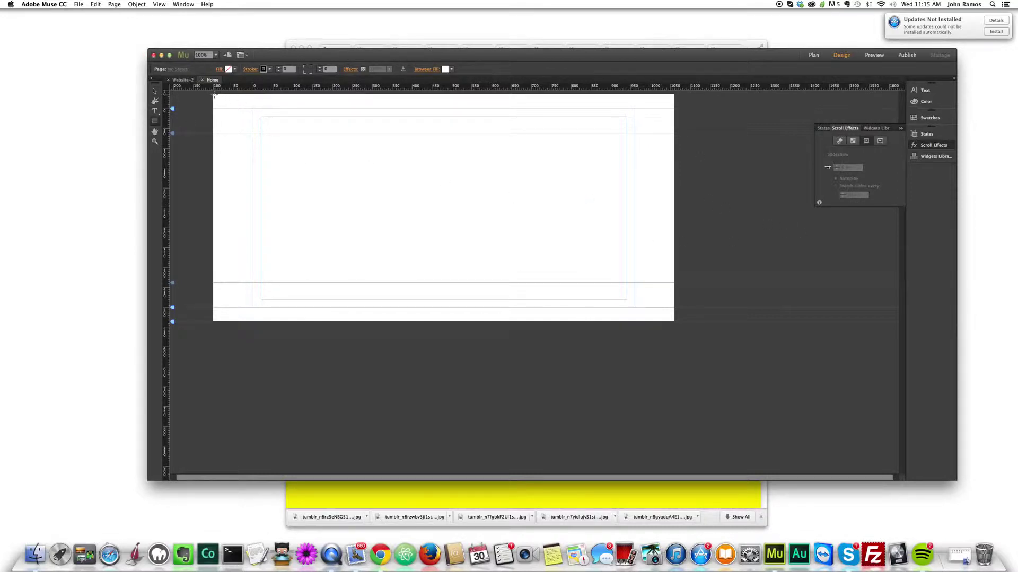
pyautogui.moveTo(215, 96)
pyautogui.mouseDown()
pyautogui.moveTo(455, 278)
pyautogui.moveTo(629, 355)
pyautogui.moveTo(674, 353)
pyautogui.mouseUp()
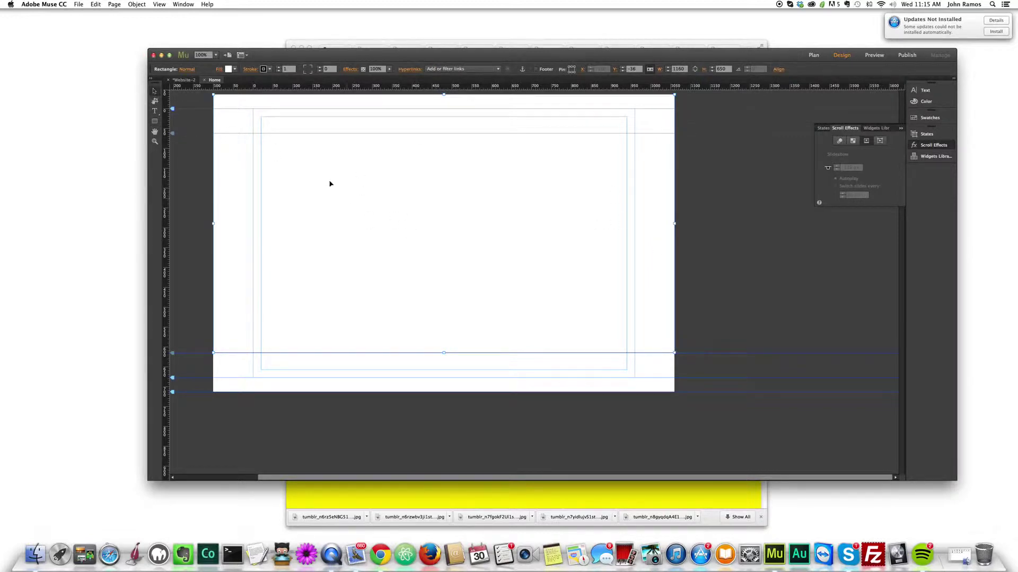
# - Remove the top rectangle's stroke and fill it green
pyautogui.click(270, 69)
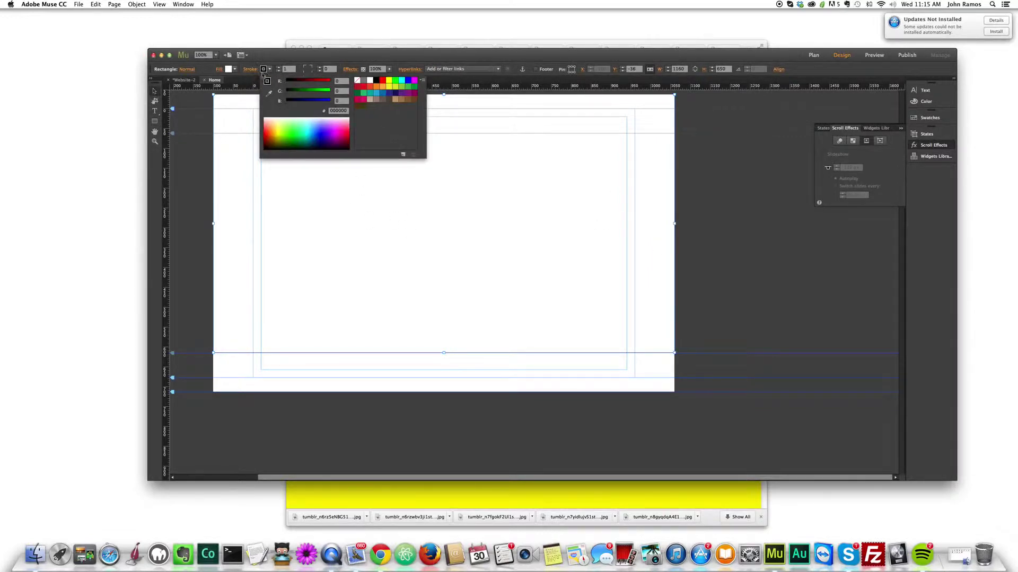
pyautogui.click(357, 80)
pyautogui.click(219, 70)
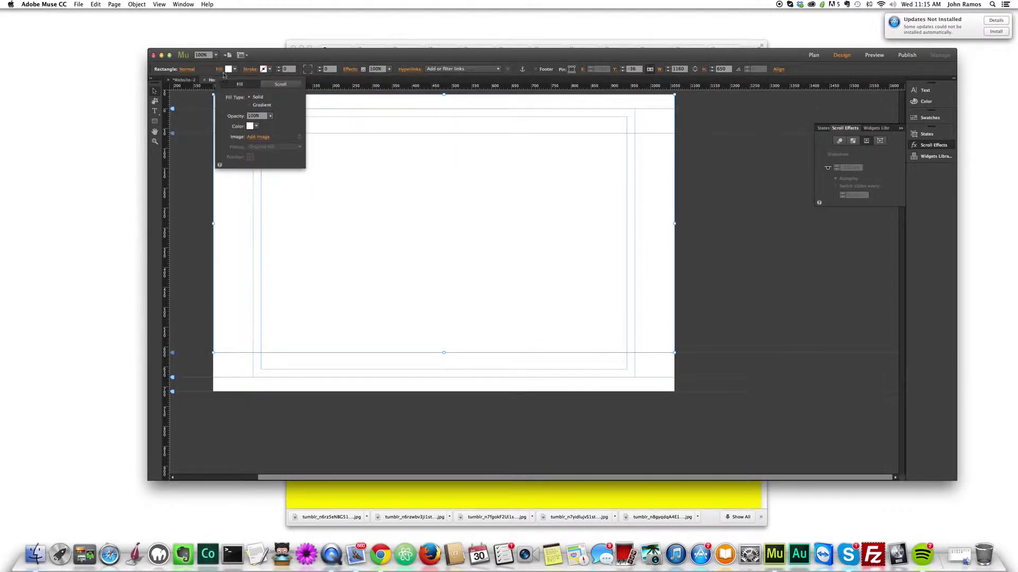
pyautogui.click(234, 69)
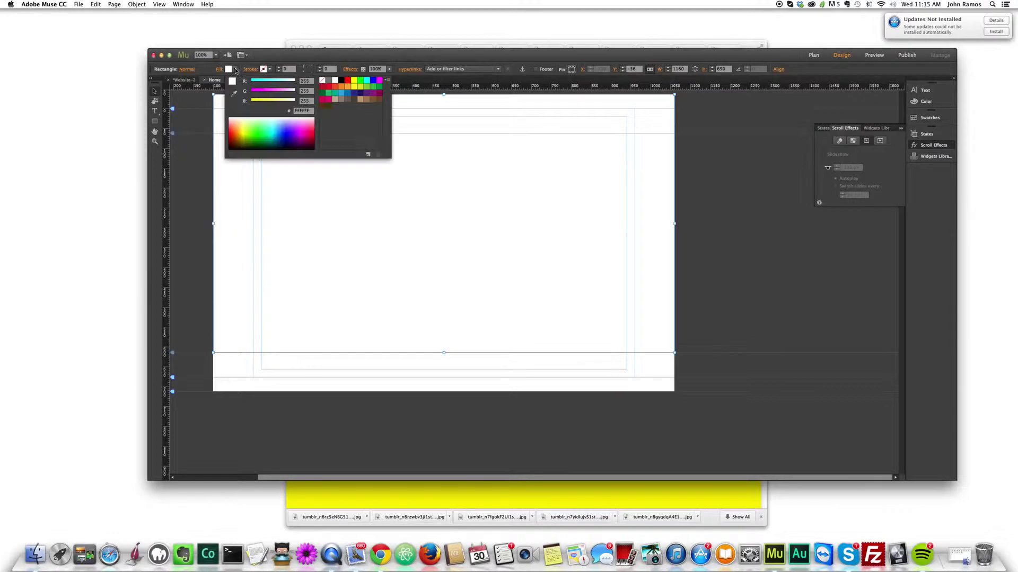
pyautogui.click(367, 90)
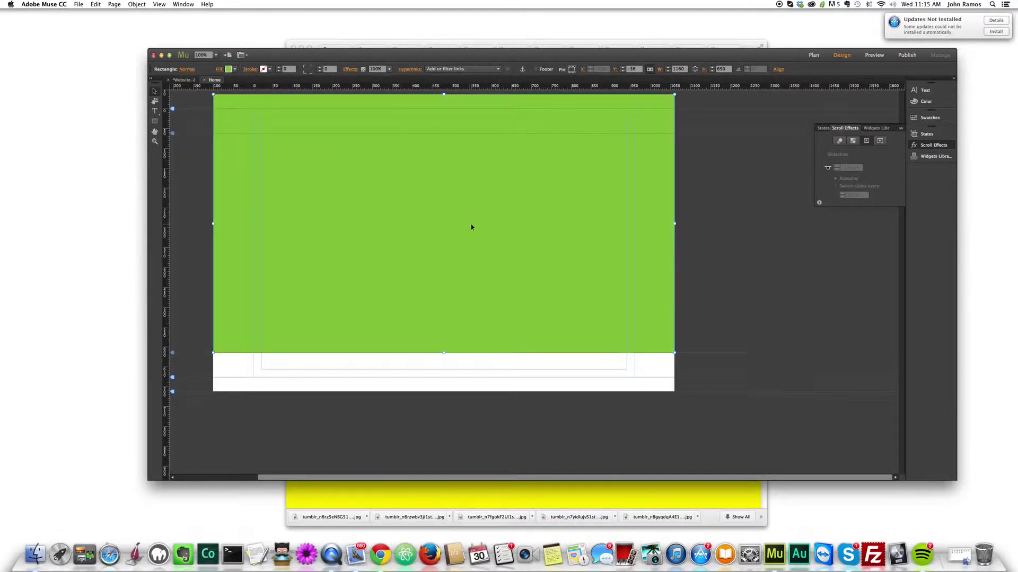
# - Duplicate the green panel directly below and fill the copy light blue
pyautogui.moveTo(472, 225); pyautogui.dragTo(484, 351)
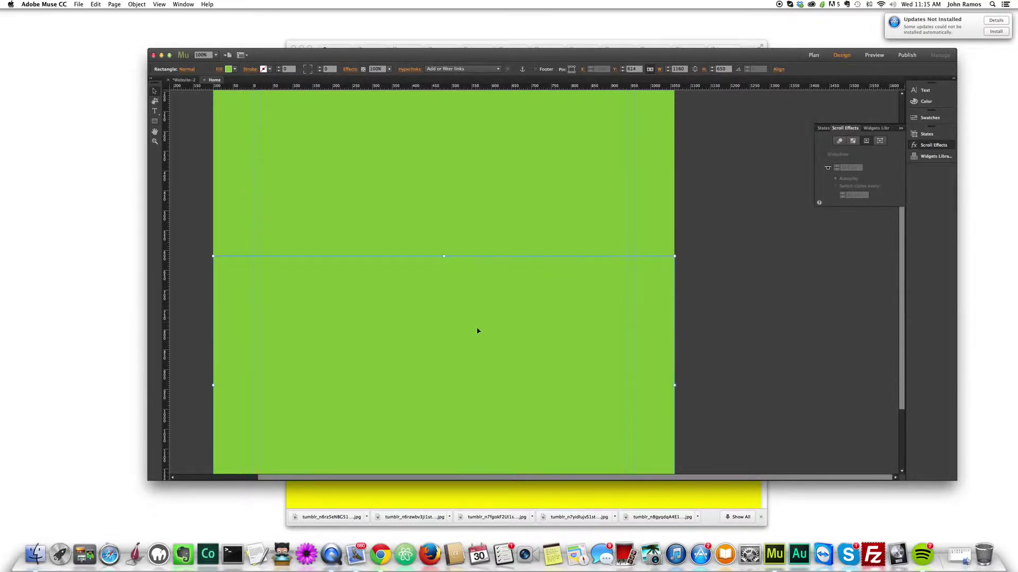
pyautogui.click(450, 301)
pyautogui.click(229, 69)
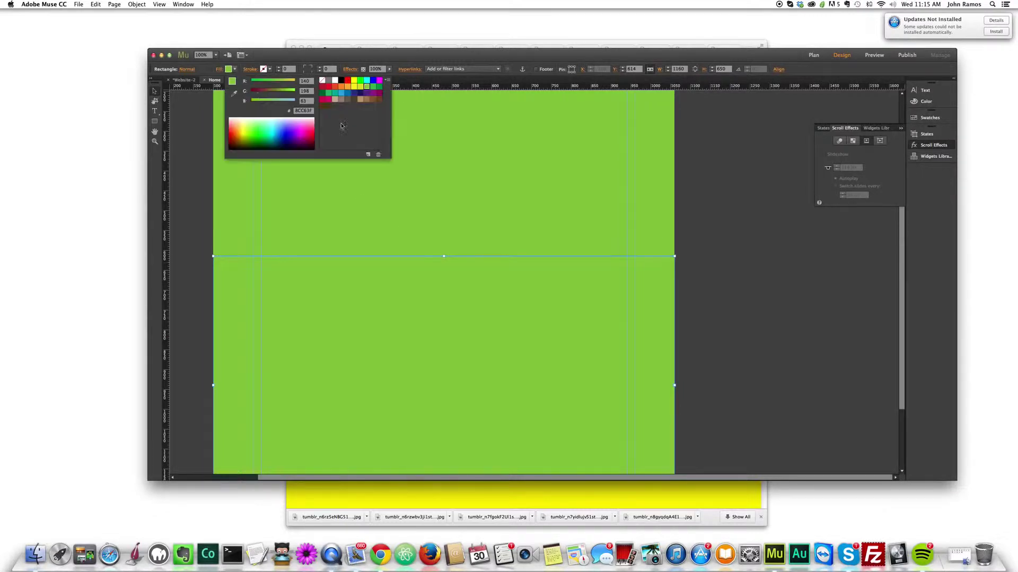
pyautogui.click(349, 94)
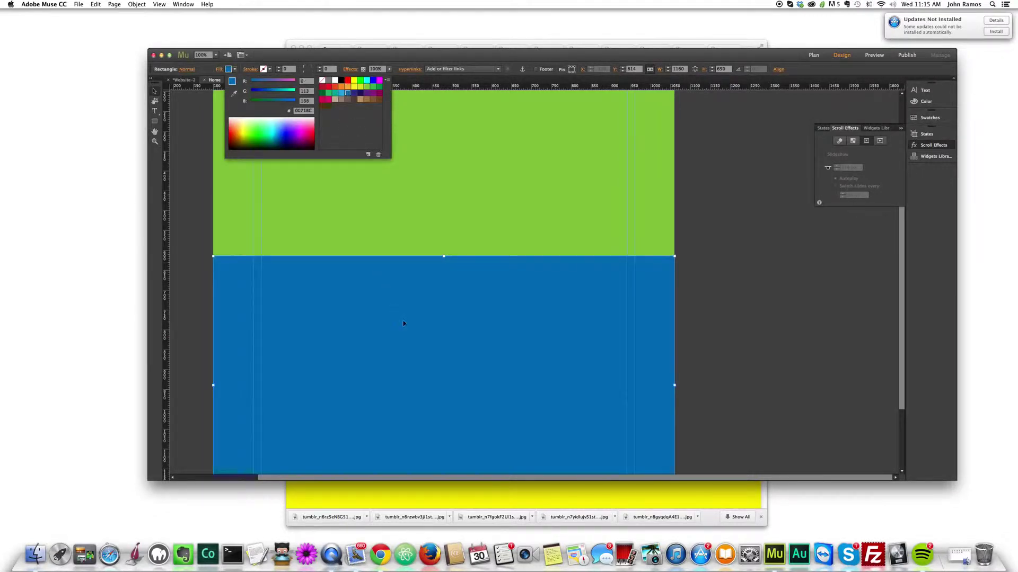
pyautogui.click(228, 69)
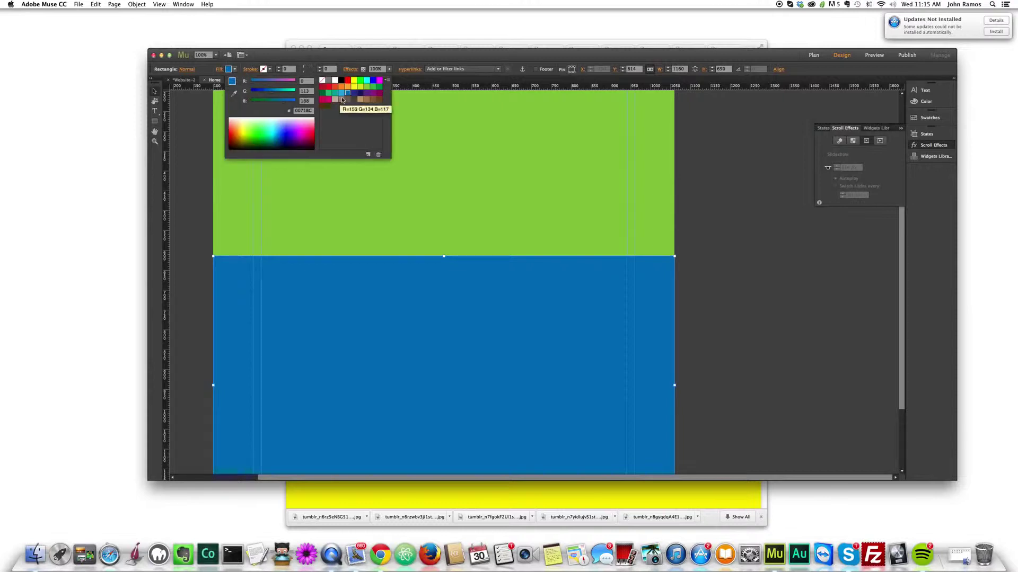
pyautogui.click(346, 94)
pyautogui.click(370, 314)
# - Stack three more panel copies below the blue one, filled yellow, purple and tan
pyautogui.moveTo(388, 307); pyautogui.dragTo(440, 324)
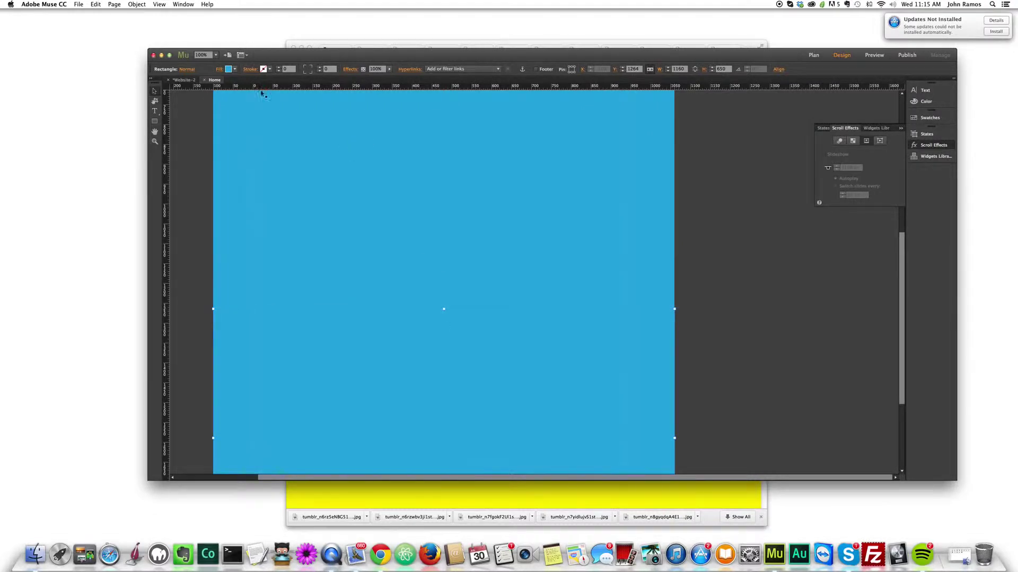
pyautogui.click(229, 69)
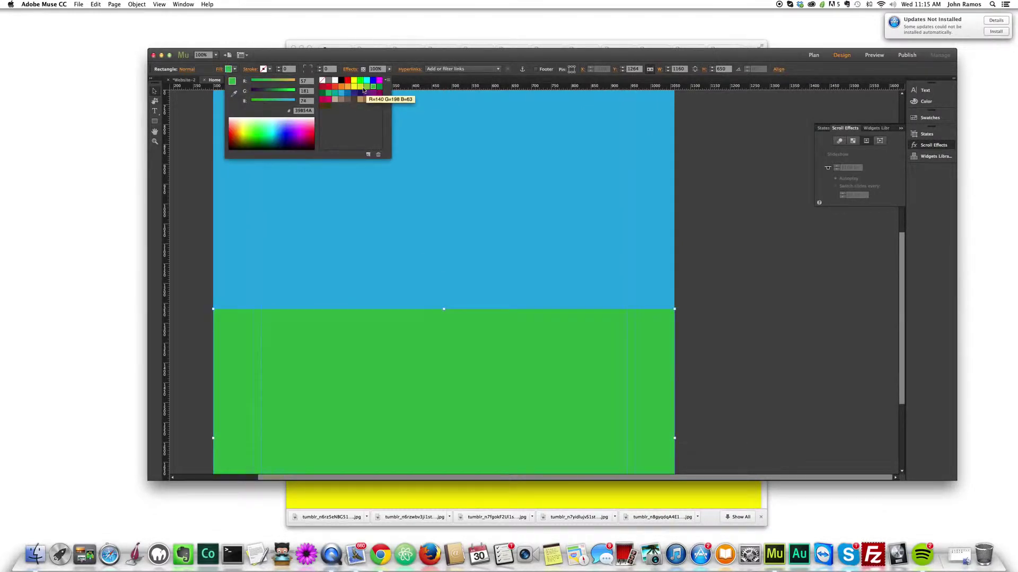
pyautogui.click(354, 80)
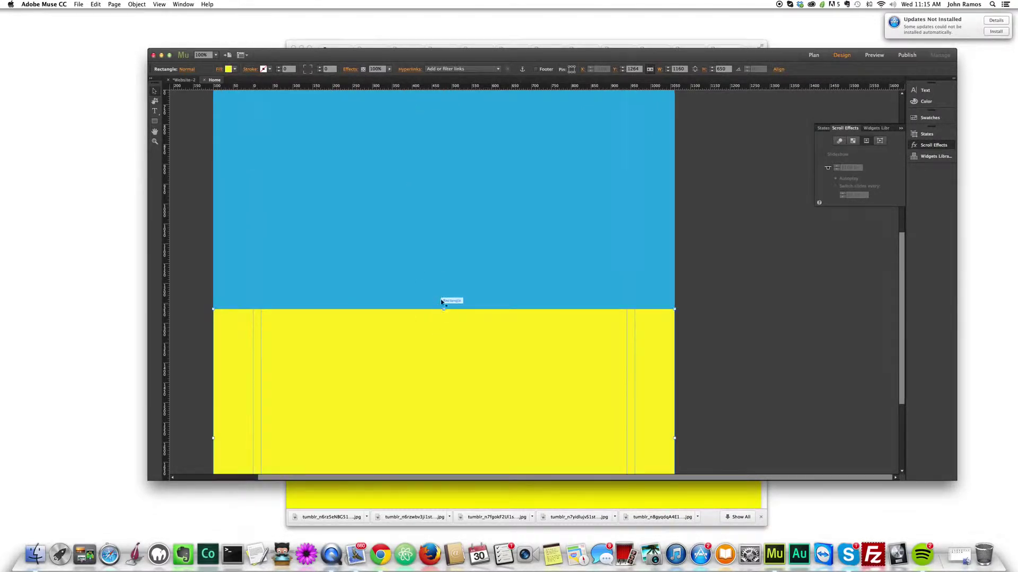
pyautogui.moveTo(442, 297); pyautogui.dragTo(448, 424)
pyautogui.click(229, 68)
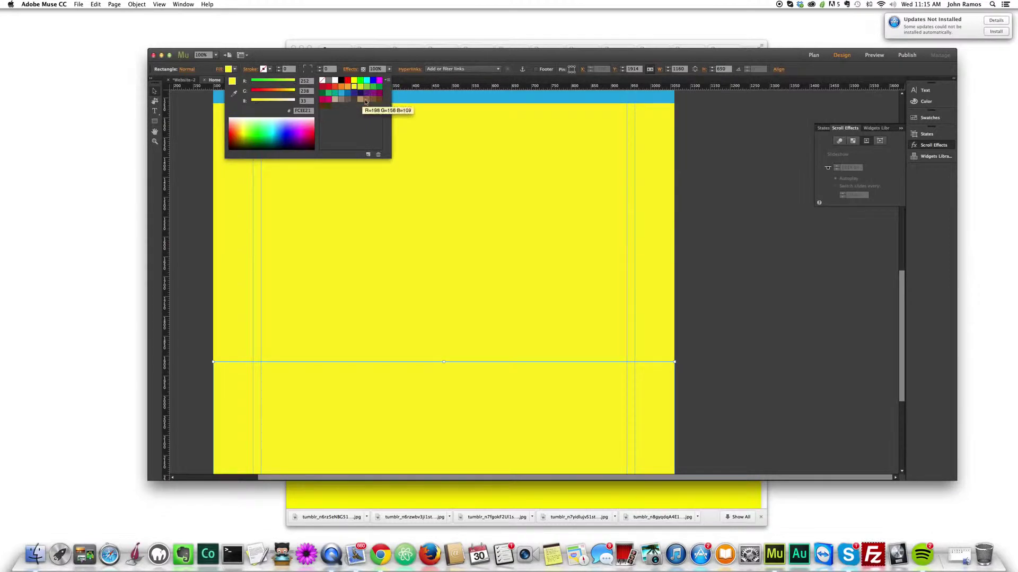
pyautogui.click(360, 93)
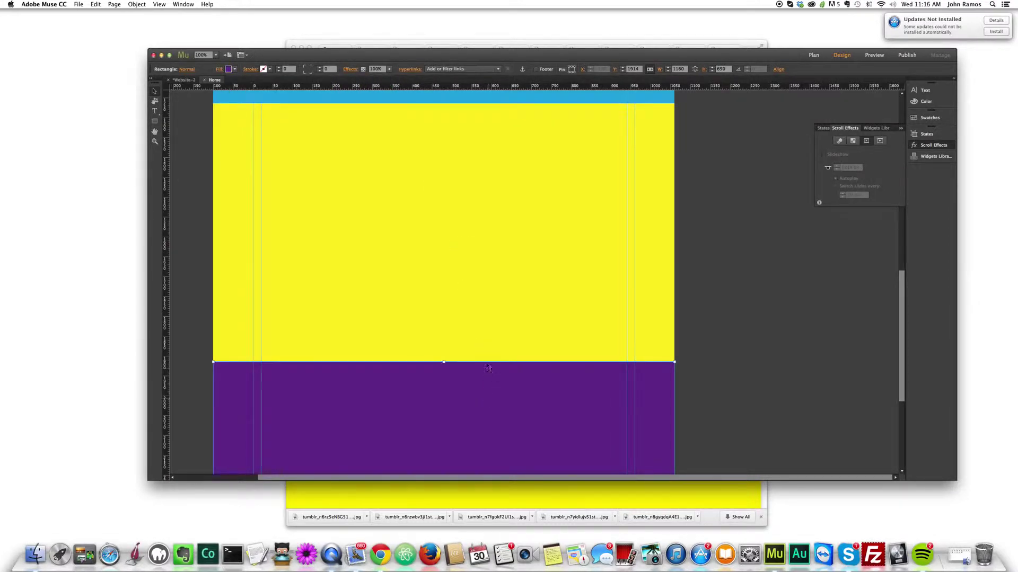
pyautogui.moveTo(476, 339); pyautogui.dragTo(495, 431)
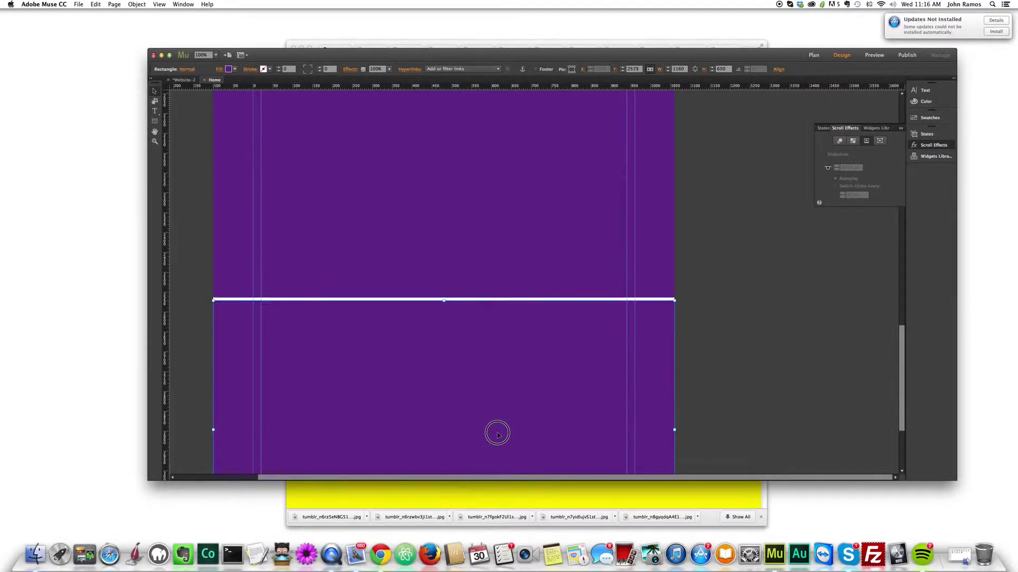
pyautogui.click(232, 70)
pyautogui.click(375, 103)
# - Set the browser fill to tan and drag the page bottom down to fit the panels
pyautogui.scroll(-5, 714, 313)
pyautogui.click(562, 441)
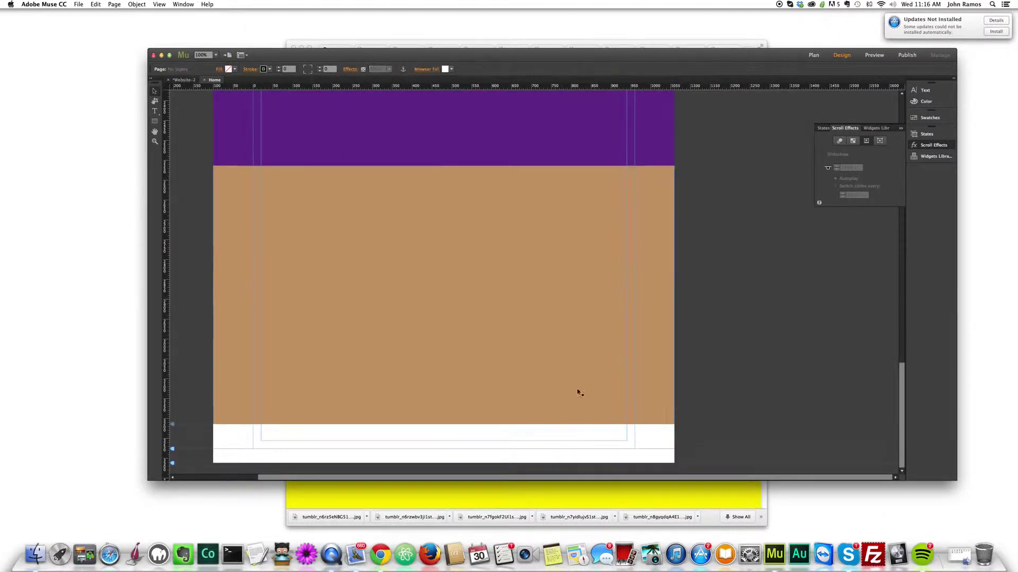
pyautogui.click(452, 69)
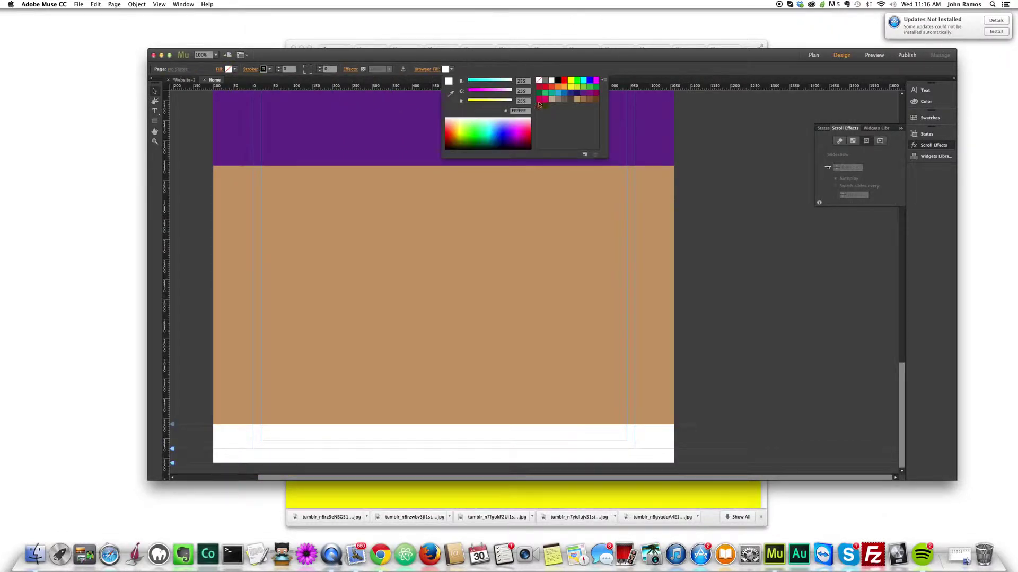
pyautogui.click(577, 99)
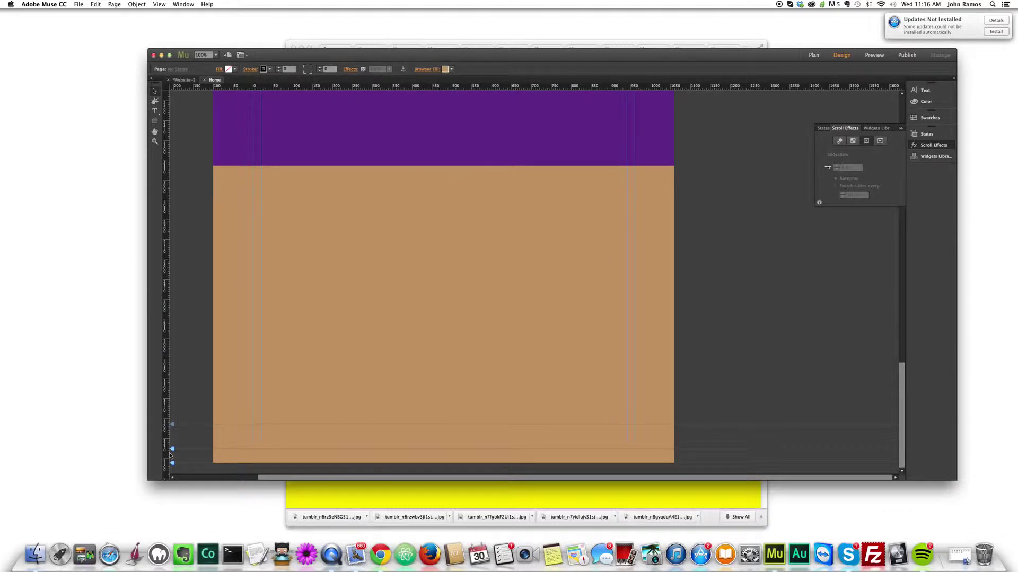
pyautogui.moveTo(172, 463)
pyautogui.mouseDown()
pyautogui.moveTo(172, 483)
pyautogui.moveTo(172, 432)
pyautogui.mouseUp()
# - Preview the stacked colored panels in Chrome and scroll through them
pyautogui.scroll(5, 703, 327)
pyautogui.scroll(10, 702, 327)
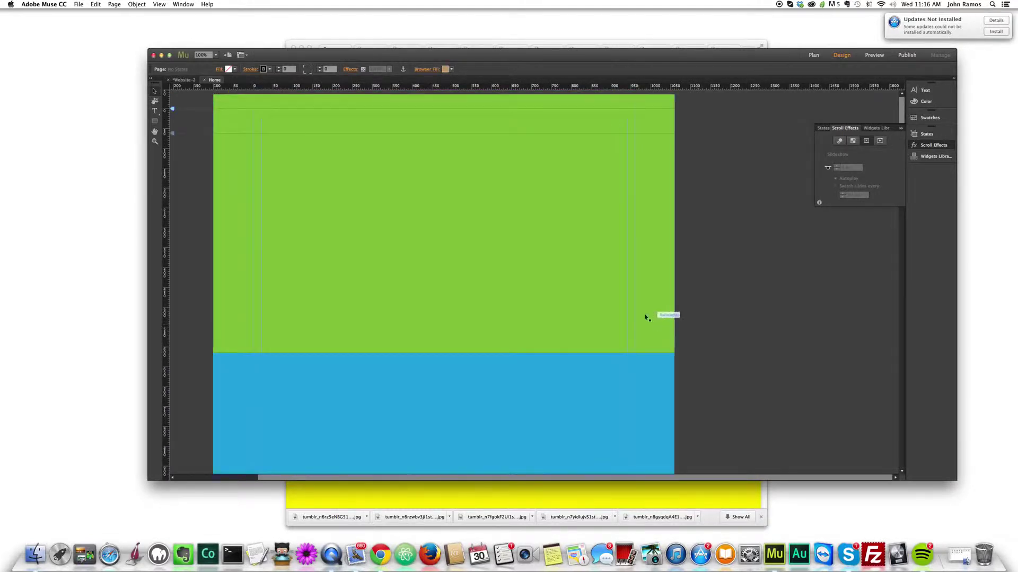
pyautogui.scroll(-8, 627, 302)
pyautogui.scroll(-2, 518, 319)
pyautogui.scroll(3, 518, 318)
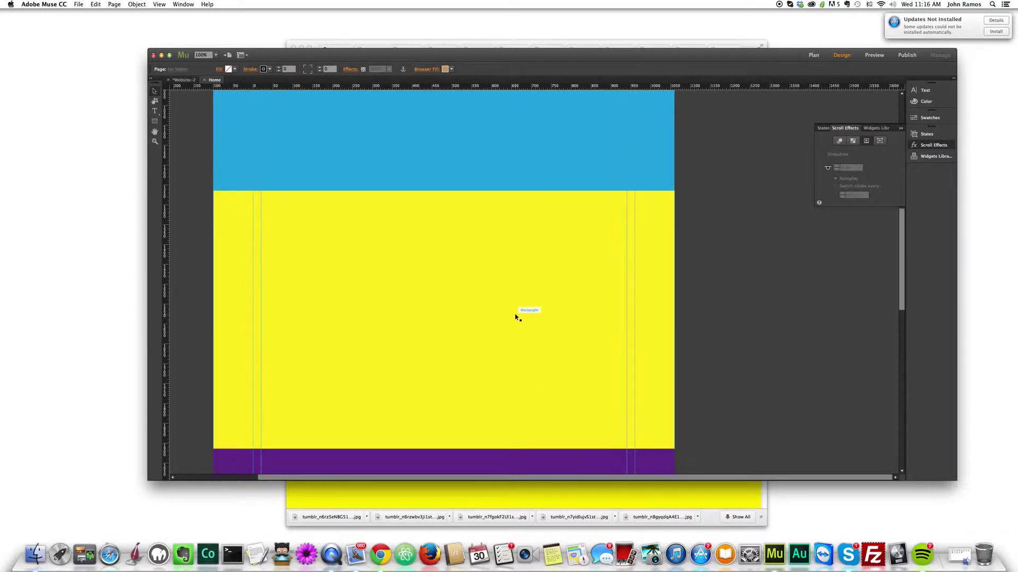
pyautogui.press('super+shift+e')
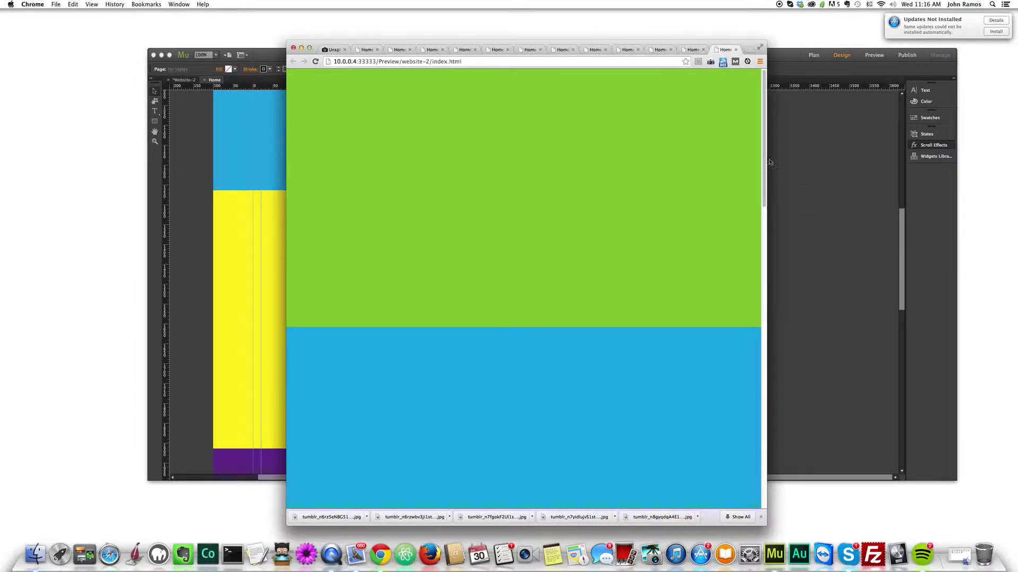
pyautogui.scroll(-10, 758, 174)
pyautogui.scroll(8, 755, 185)
pyautogui.scroll(2, 755, 185)
# - Back in Muse, select the top green panel
pyautogui.press('super+Tab')
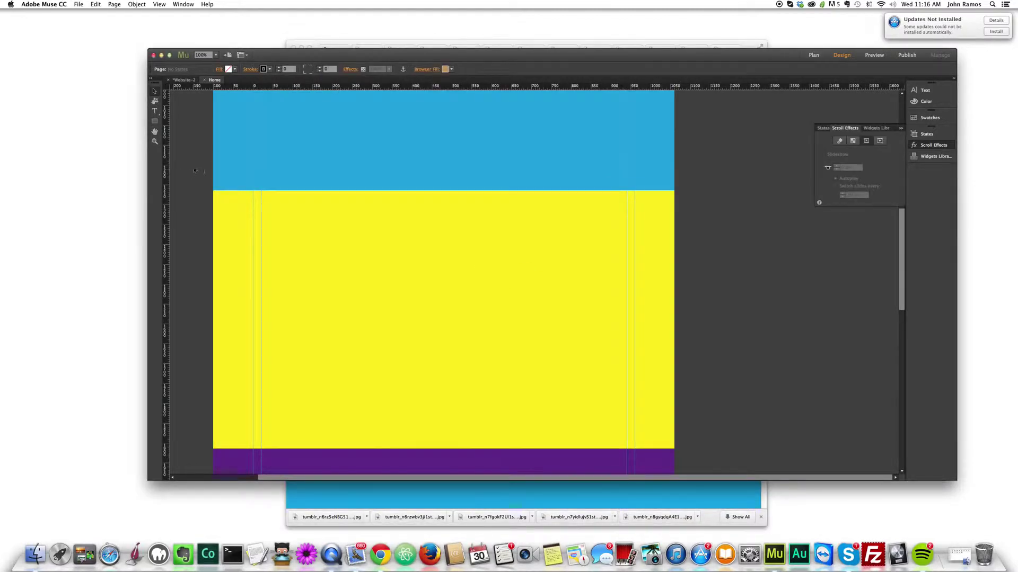
pyautogui.scroll(5, 195, 171)
pyautogui.click(352, 187)
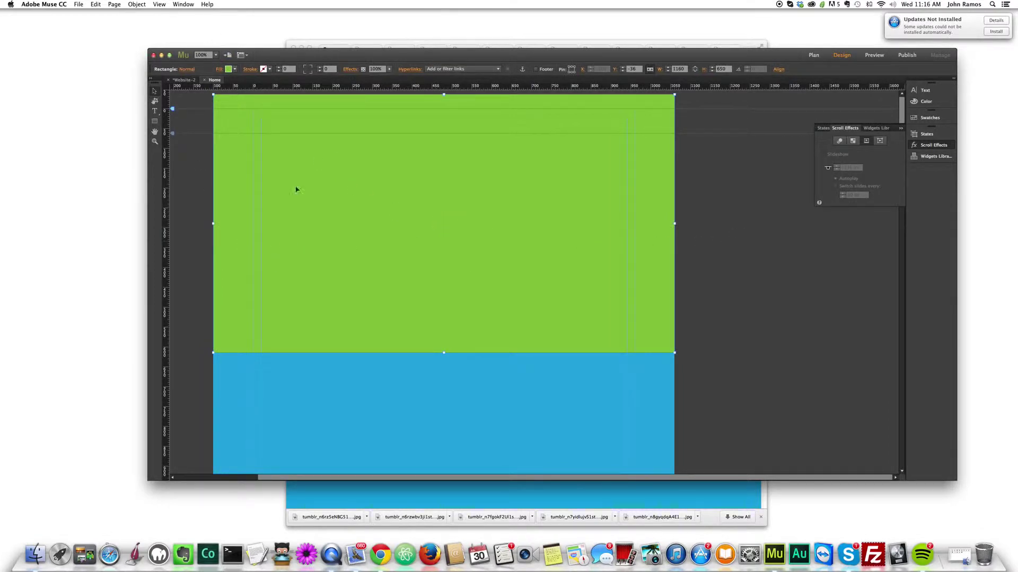
# - Bring up the 'iphone scroll' Finder folder and shift its window slightly left over Muse
pyautogui.click(35, 554)
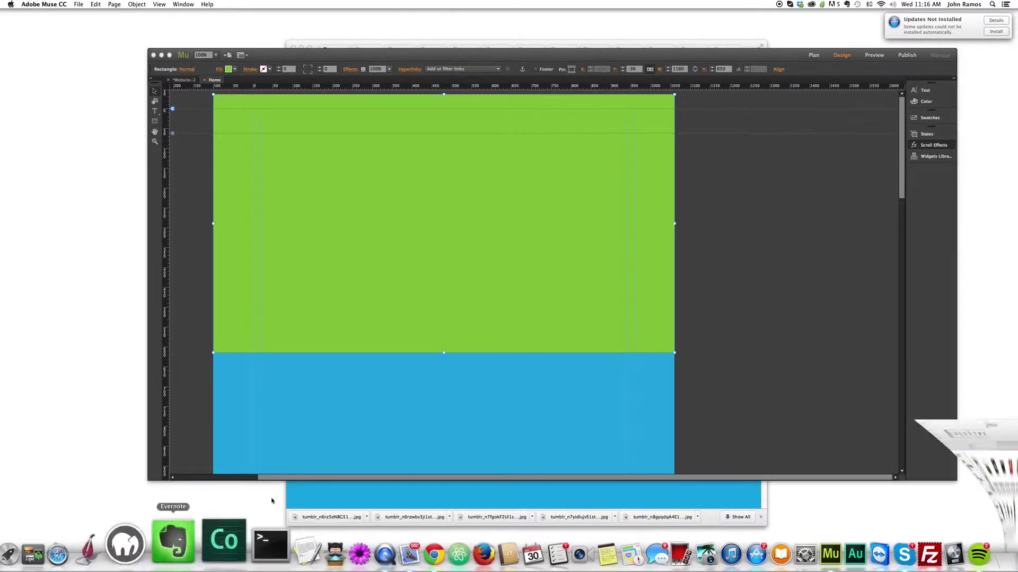
pyautogui.moveTo(809, 201); pyautogui.dragTo(719, 183)
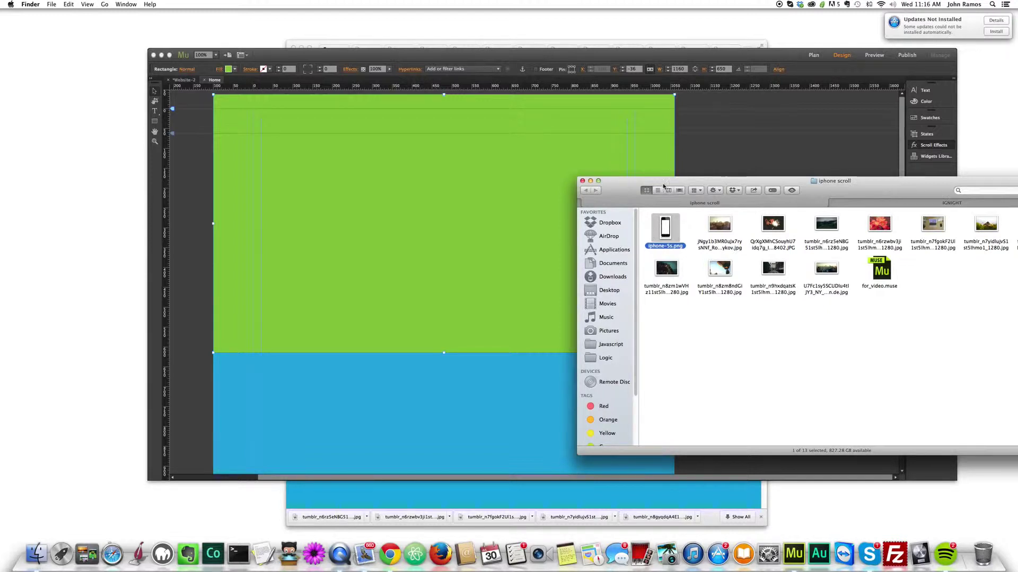
pyautogui.moveTo(663, 187); pyautogui.dragTo(634, 179)
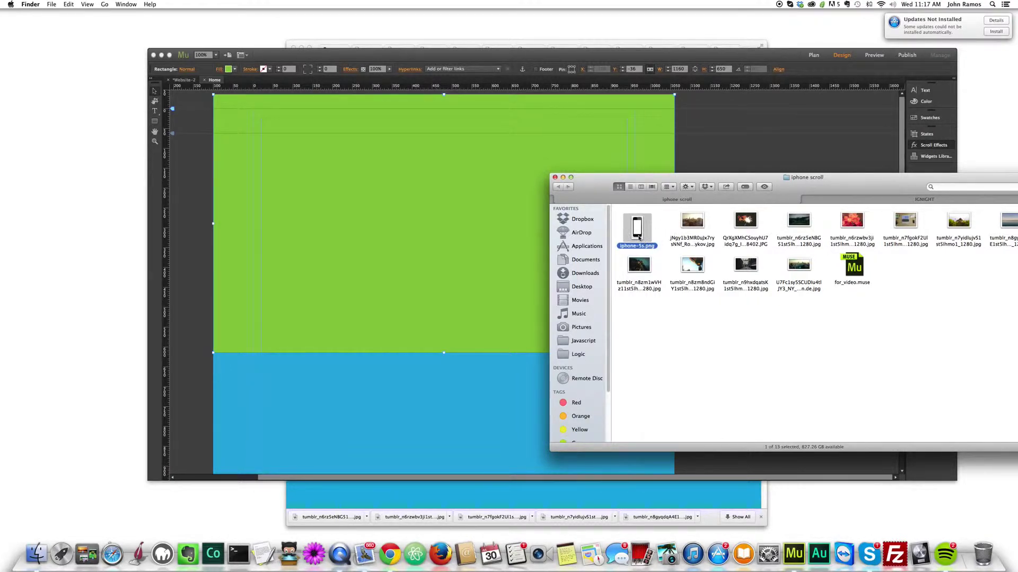
# - Drag iphone-5s.png from Finder onto the Muse page and place it
pyautogui.moveTo(638, 238); pyautogui.dragTo(341, 211)
pyautogui.click(324, 183)
pyautogui.moveTo(514, 265); pyautogui.dragTo(438, 197)
pyautogui.scroll(-10, 496, 268)
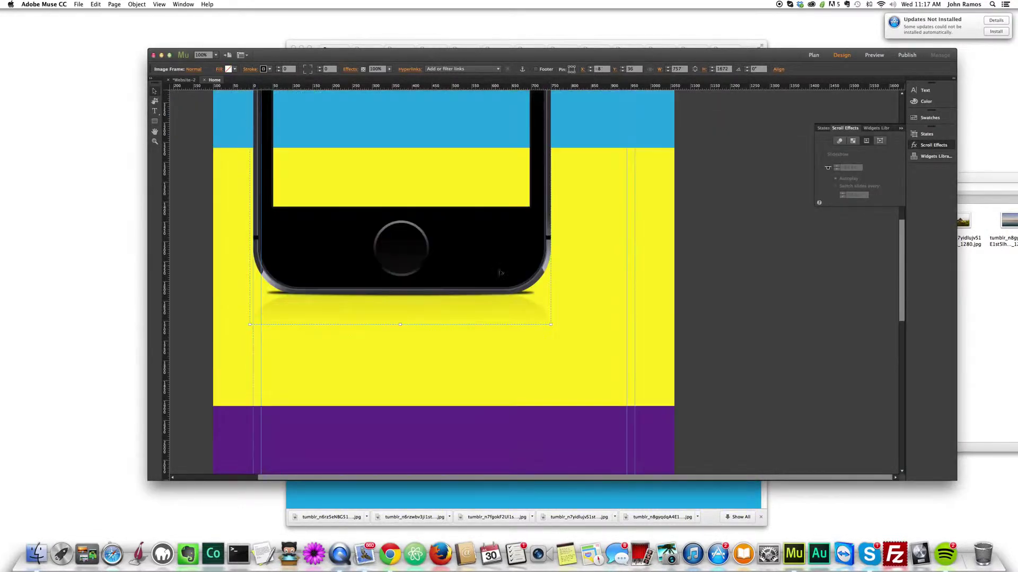
pyautogui.scroll(1, 508, 281)
pyautogui.moveTo(551, 351); pyautogui.dragTo(393, 211)
pyautogui.scroll(6, 538, 310)
pyautogui.scroll(5, 392, 223)
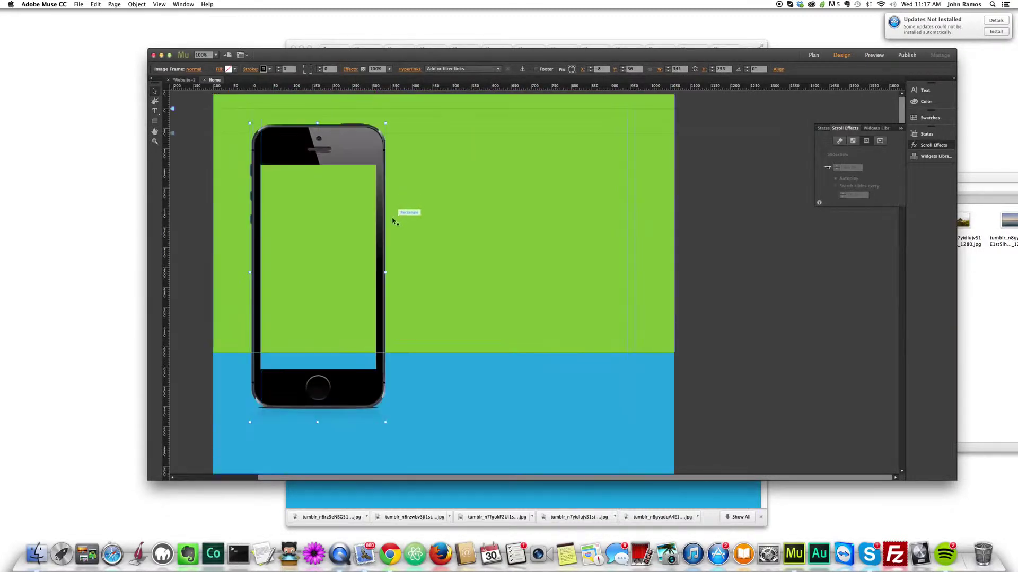
# - Shrink the iPhone image to phone size and move it right within the green panel
pyautogui.moveTo(385, 422); pyautogui.dragTo(347, 342)
pyautogui.moveTo(302, 211); pyautogui.dragTo(398, 210)
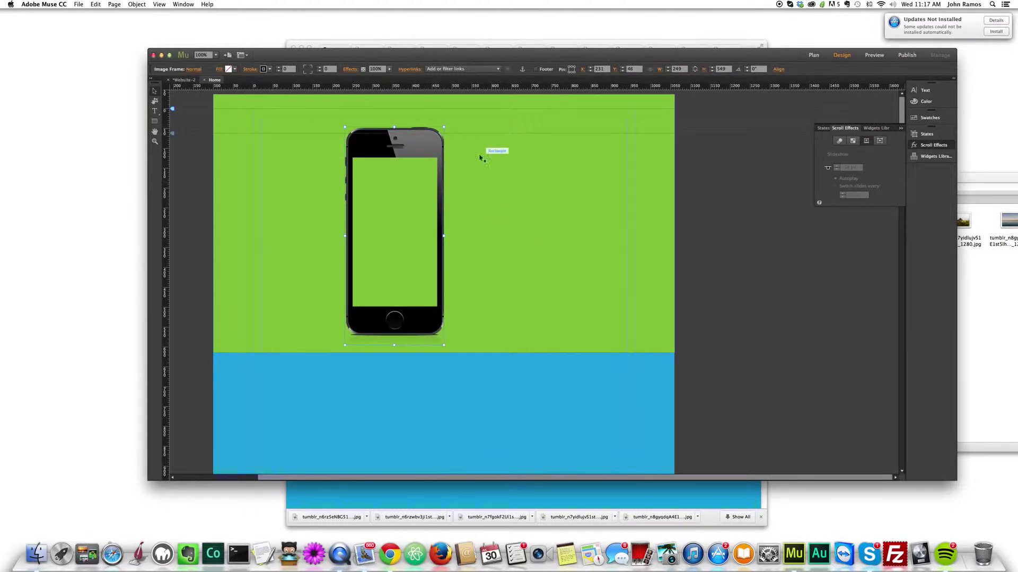
pyautogui.click(413, 230)
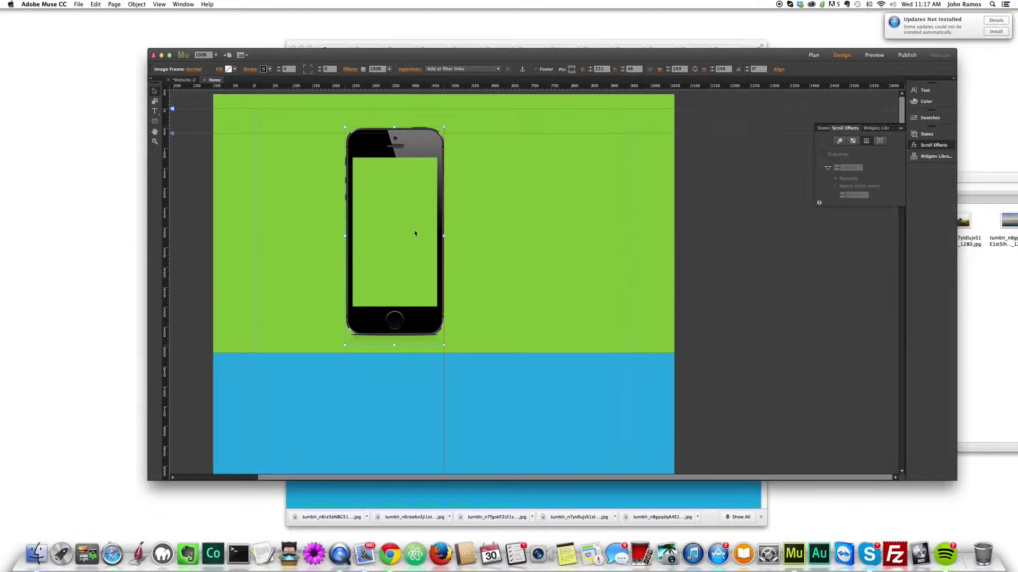
pyautogui.click(529, 238)
pyautogui.click(420, 159)
# - Preview the page with the phone in Chrome, scrolling down through the sections and back up
pyautogui.click(521, 214)
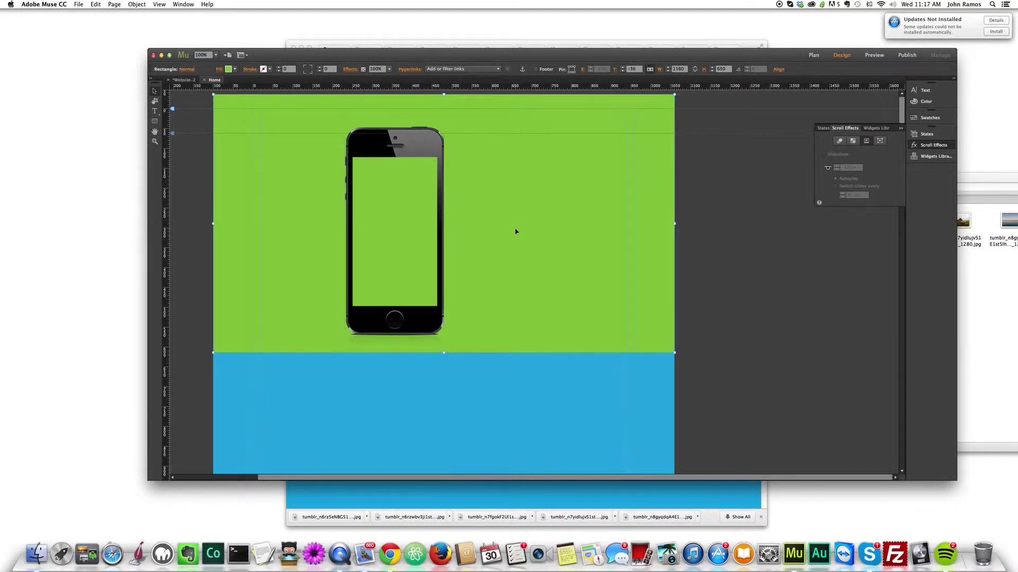
pyautogui.press('super+alt+e')
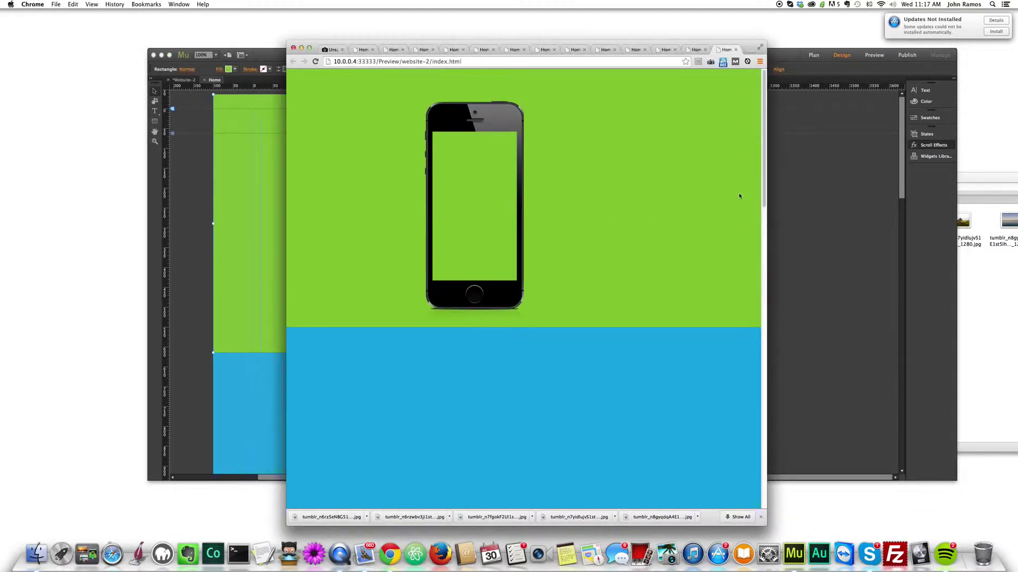
pyautogui.scroll(-5, 757, 207)
pyautogui.scroll(-10, 757, 206)
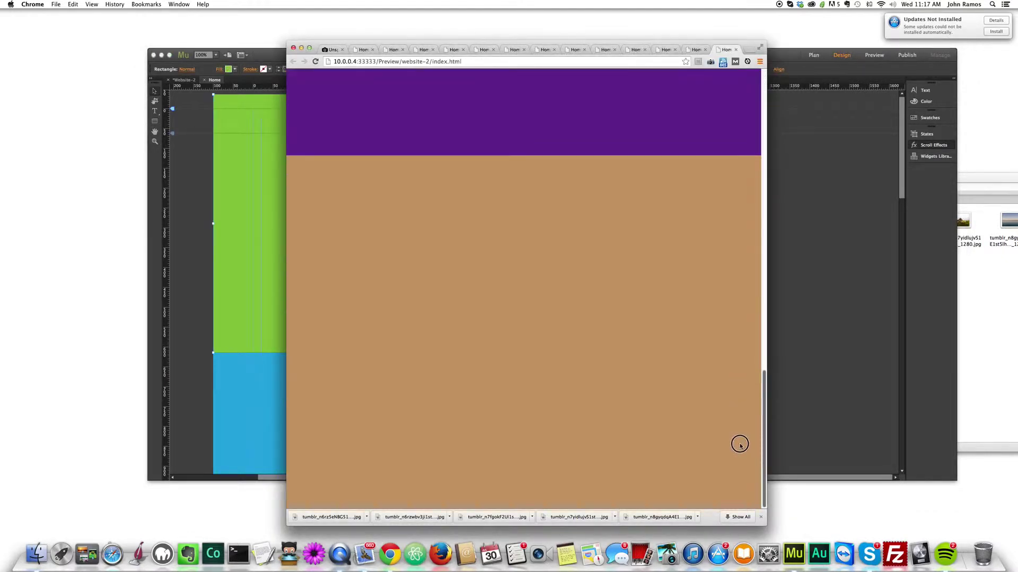
pyautogui.scroll(15, 738, 443)
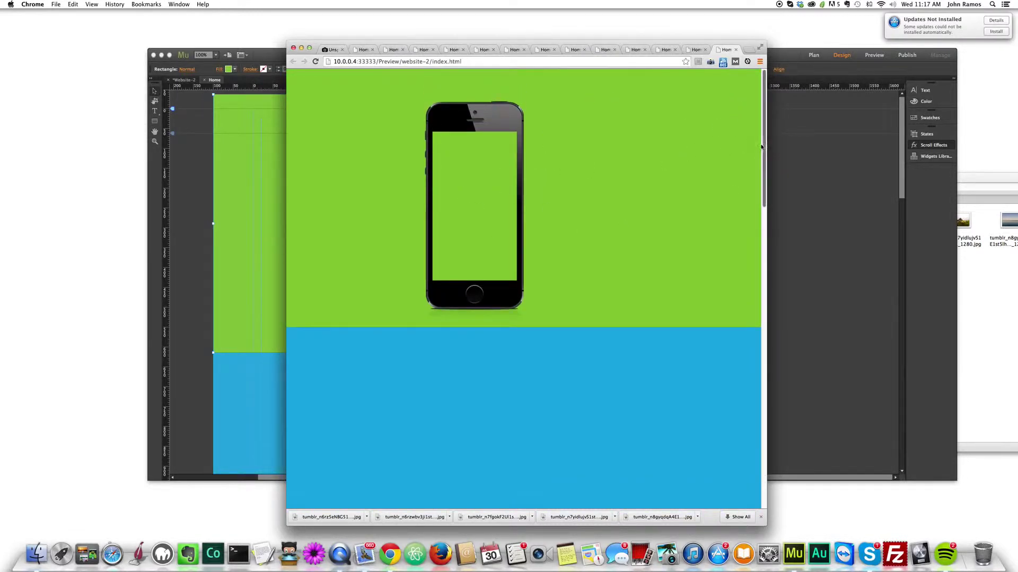
pyautogui.scroll(-2, 758, 178)
pyautogui.scroll(2, 761, 175)
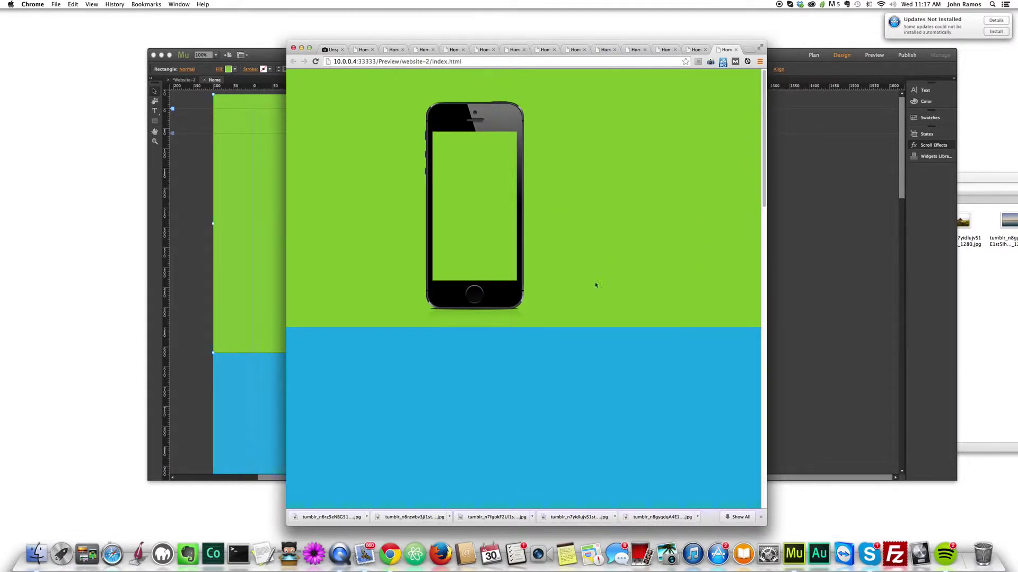
# - Return to Muse, select then deselect the phone, glance at the preview, and come back
pyautogui.click(249, 256)
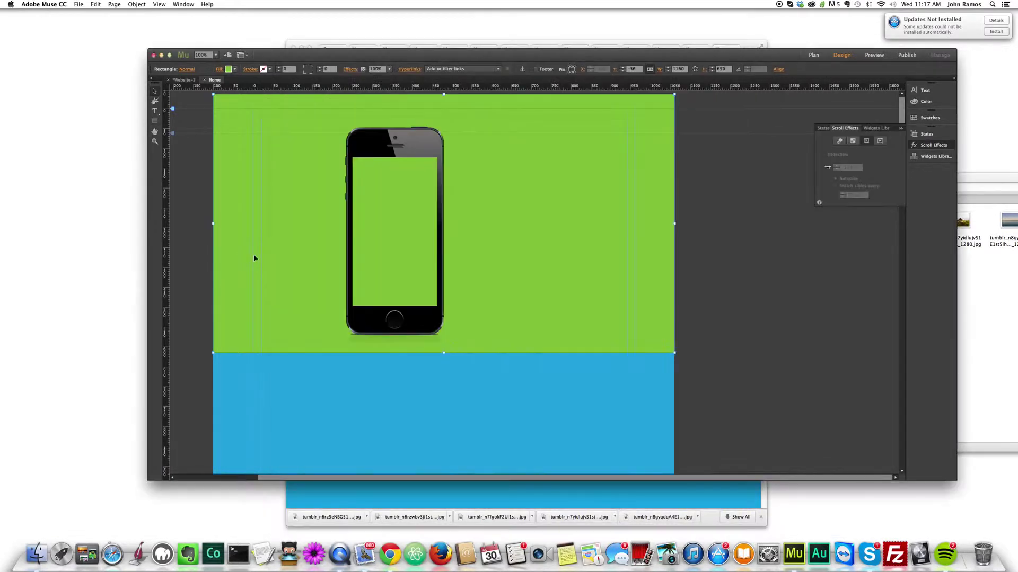
pyautogui.click(408, 149)
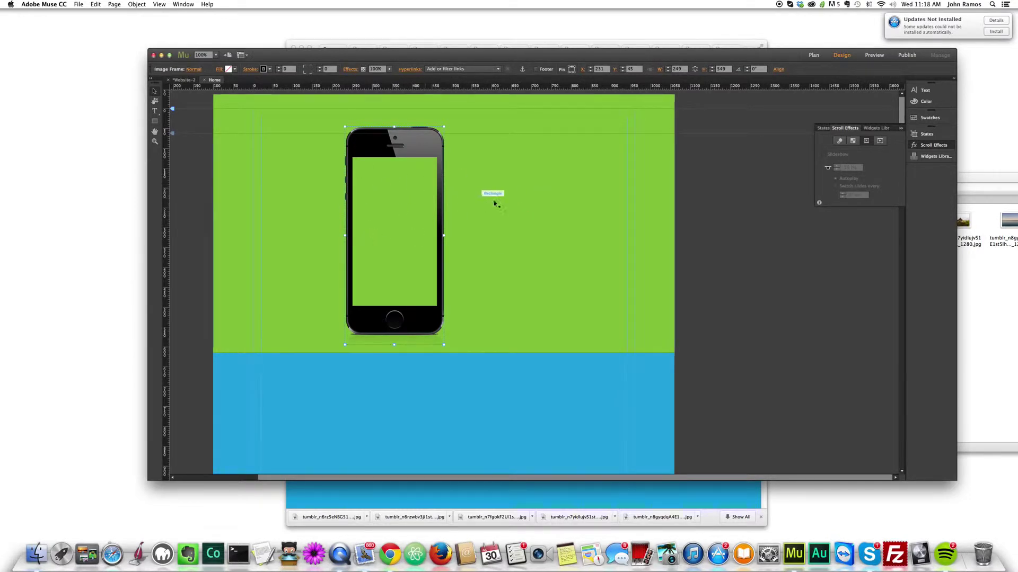
pyautogui.click(697, 226)
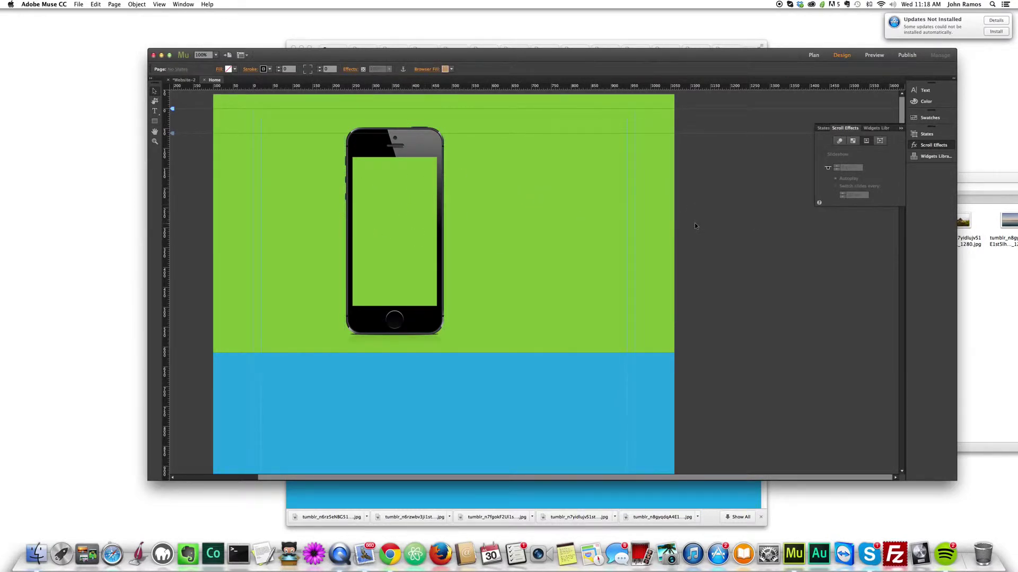
pyautogui.press('super+alt+e')
pyautogui.moveTo(762, 119); pyautogui.dragTo(762, 196)
pyautogui.click(801, 199)
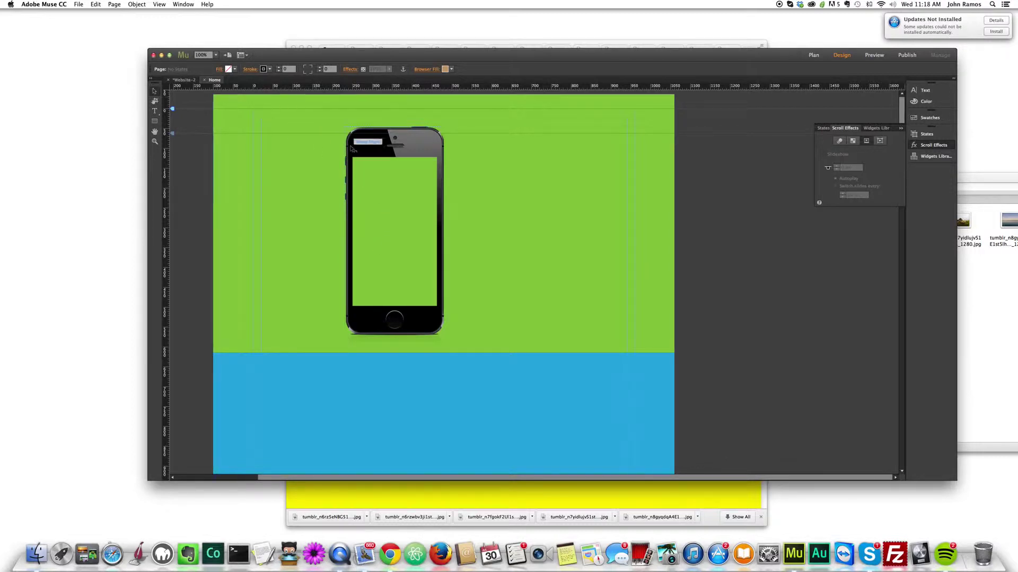
# - Insert a Basic slideshow widget and position it over the phone screen
pyautogui.click(137, 4)
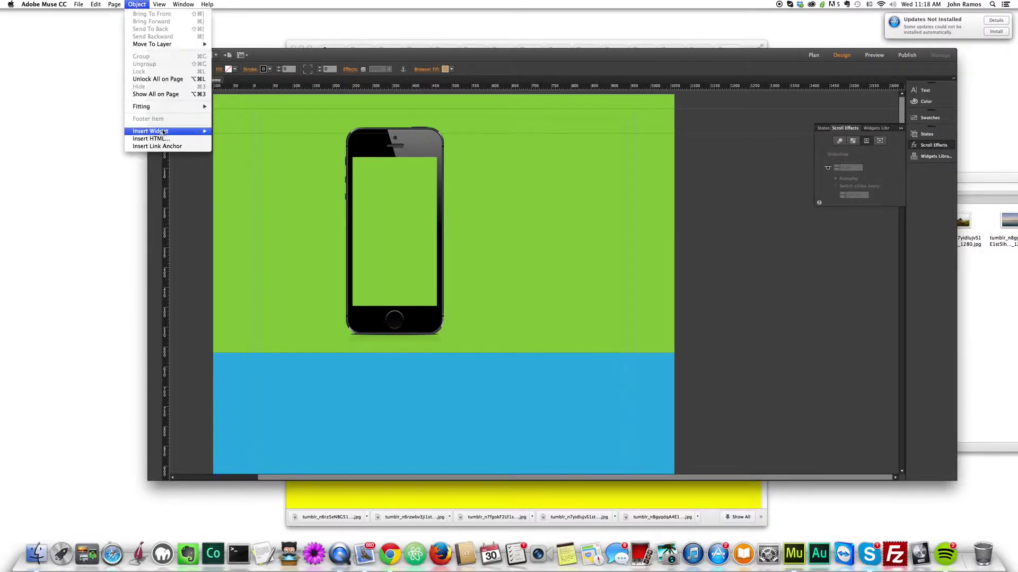
pyautogui.moveTo(166, 132)
pyautogui.moveTo(264, 173)
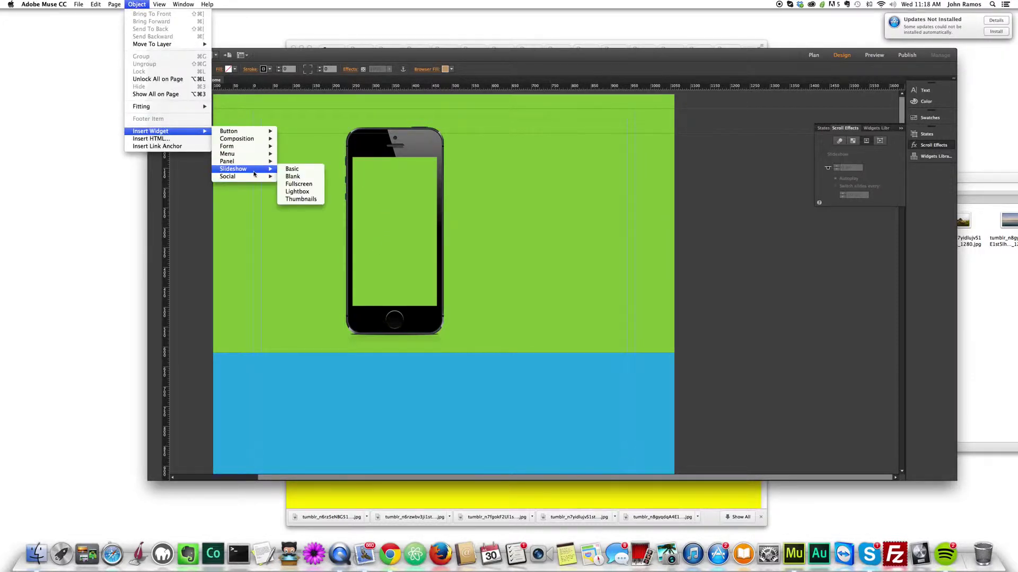
pyautogui.click(293, 170)
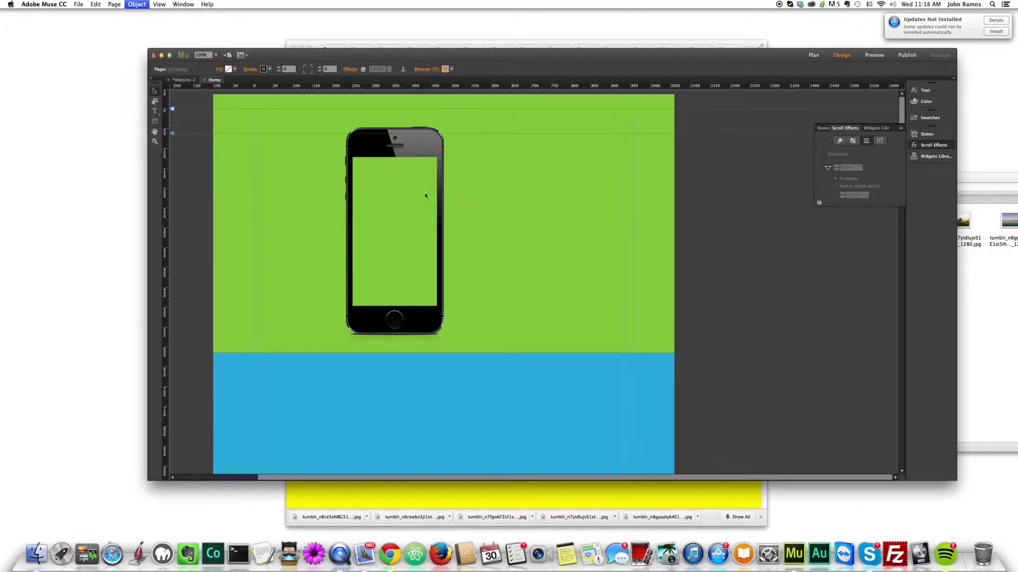
pyautogui.click(371, 178)
pyautogui.moveTo(464, 242); pyautogui.dragTo(443, 225)
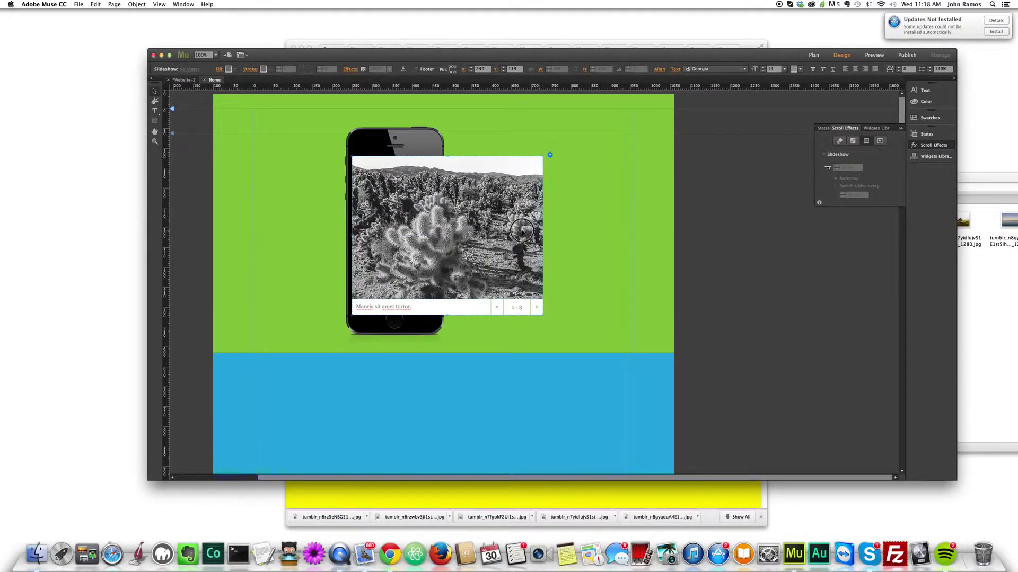
# - Narrow the slideshow's main image to the width of the phone screen
pyautogui.click(543, 229)
pyautogui.moveTo(544, 228); pyautogui.dragTo(436, 222)
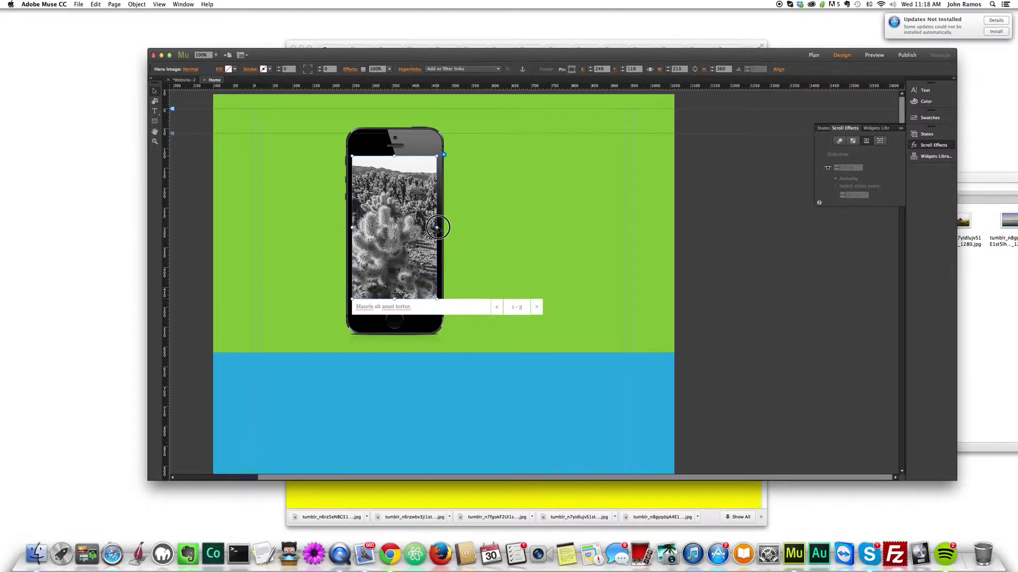
pyautogui.click(470, 231)
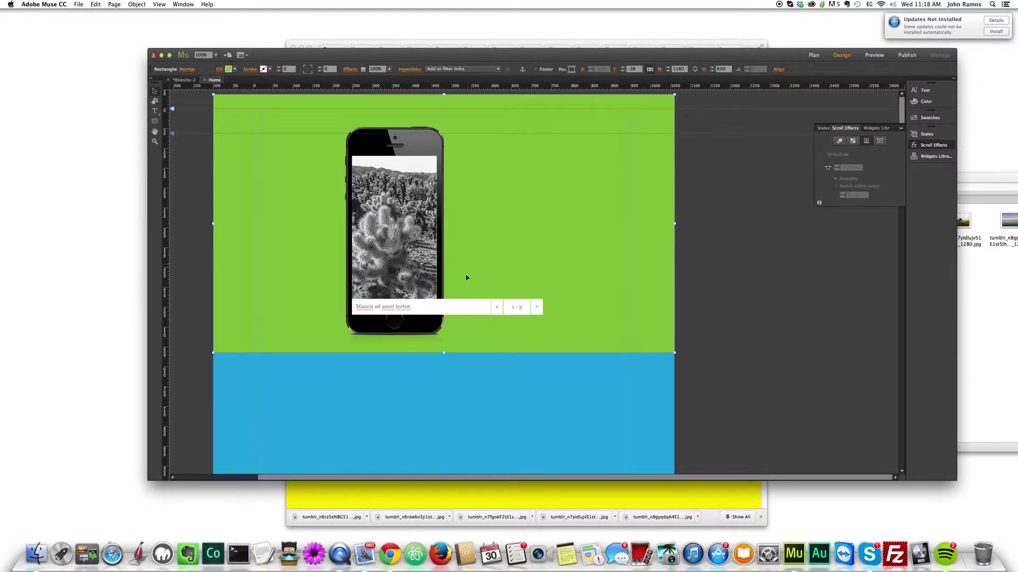
pyautogui.click(445, 250)
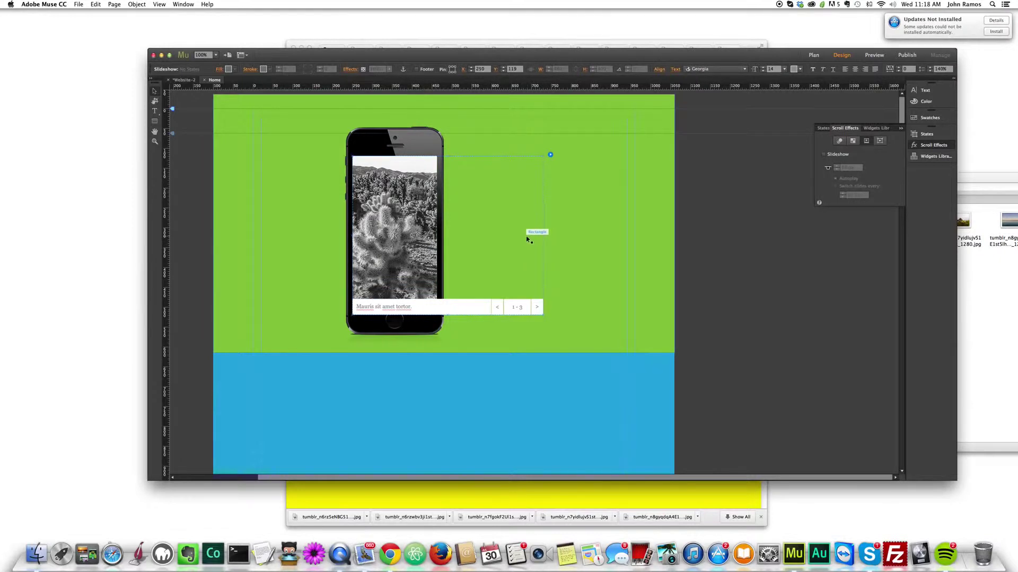
pyautogui.click(579, 239)
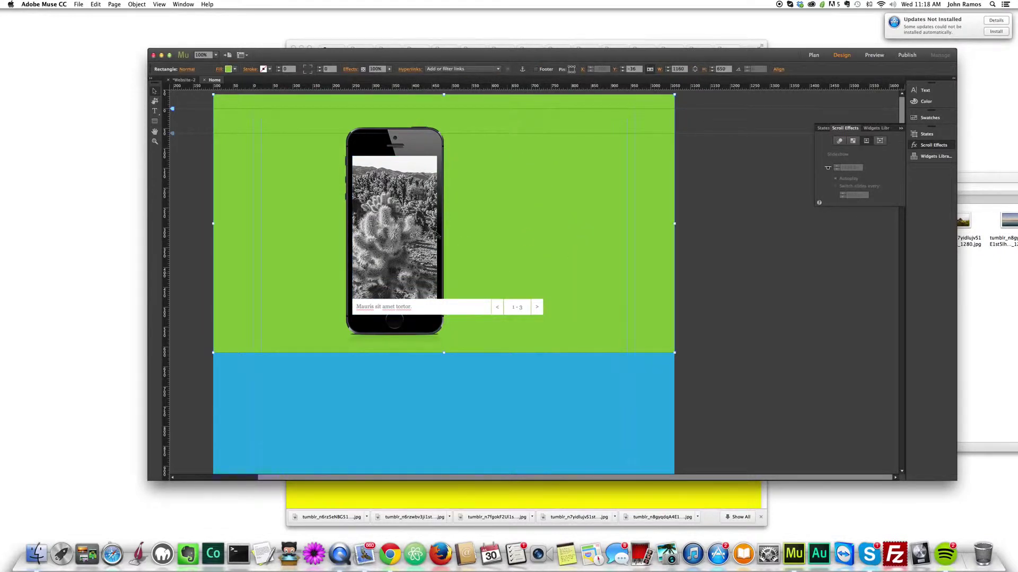
pyautogui.click(417, 205)
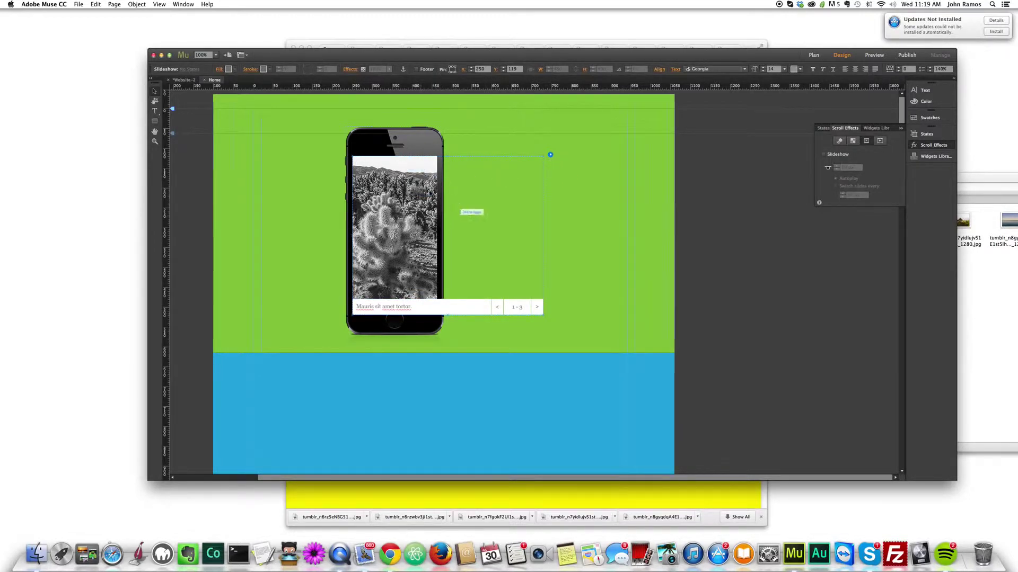
# - Hide the slideshow's previous and next arrows, captions and slide counter
pyautogui.click(550, 155)
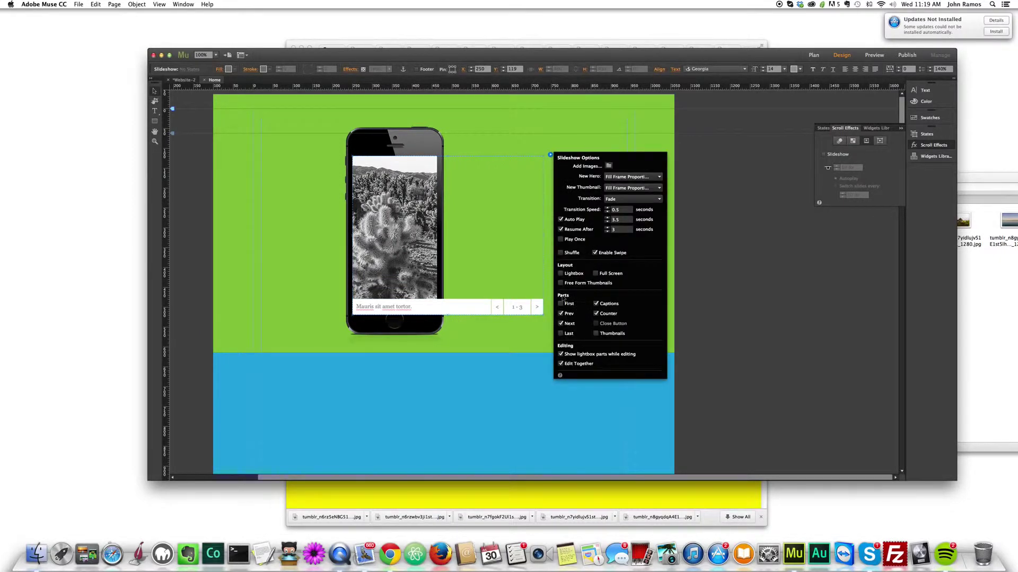
pyautogui.click(560, 313)
pyautogui.click(561, 323)
pyautogui.click(597, 303)
pyautogui.click(596, 314)
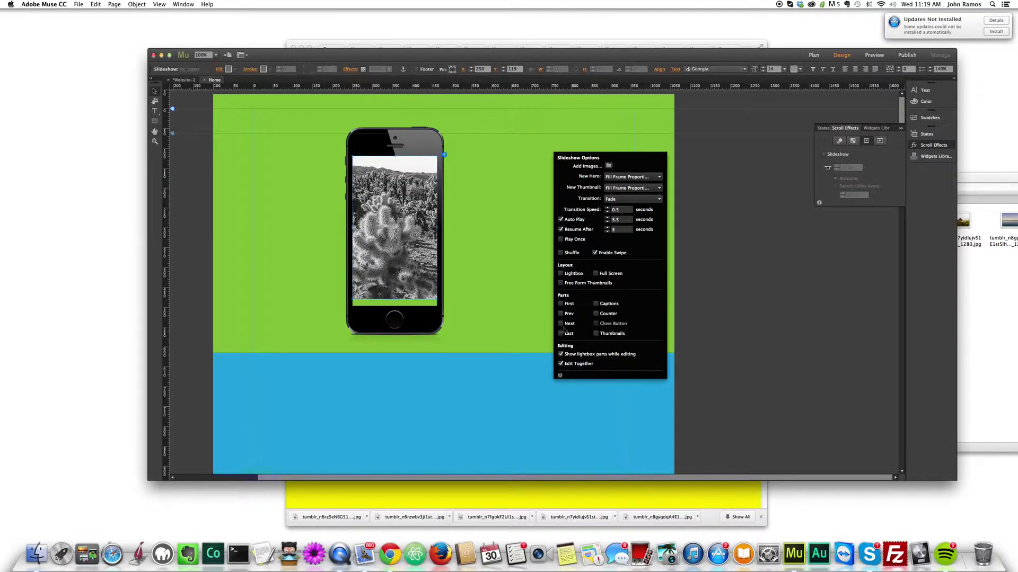
pyautogui.click(492, 269)
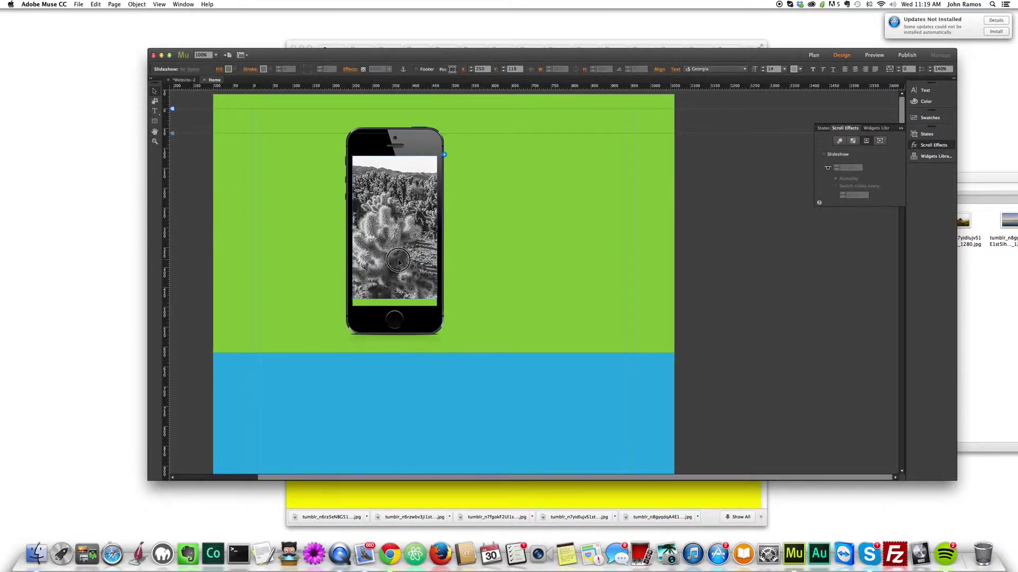
# - Stretch the cactus photo to fill the screen height, then preview and scroll the page in the browser
pyautogui.click(393, 297)
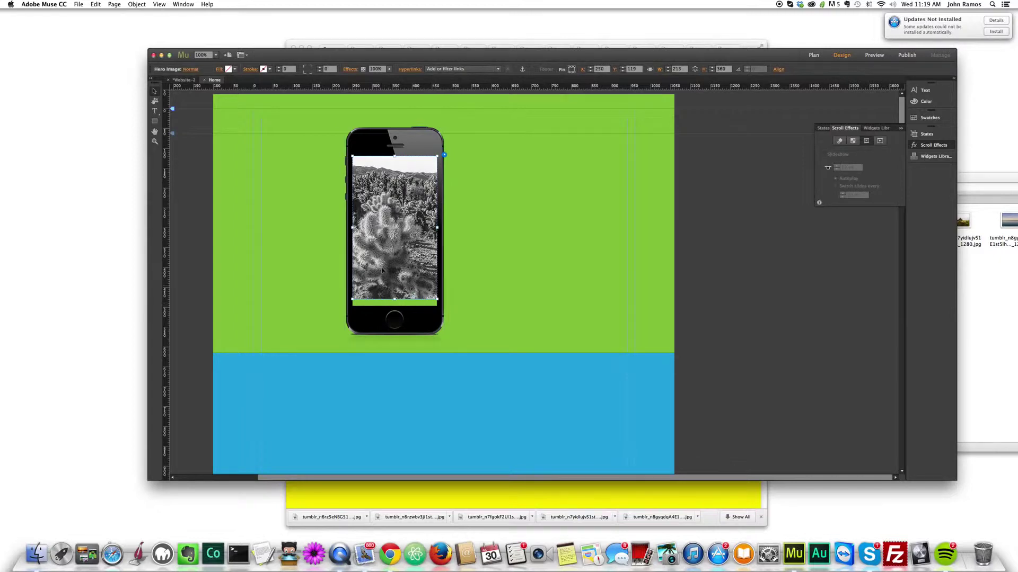
pyautogui.moveTo(394, 299); pyautogui.dragTo(394, 308)
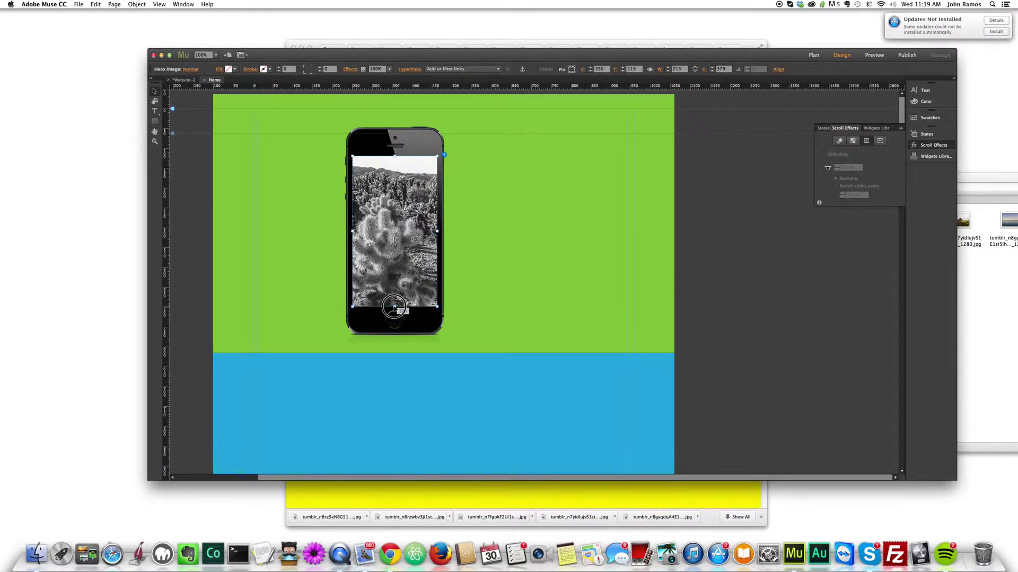
pyautogui.click(458, 355)
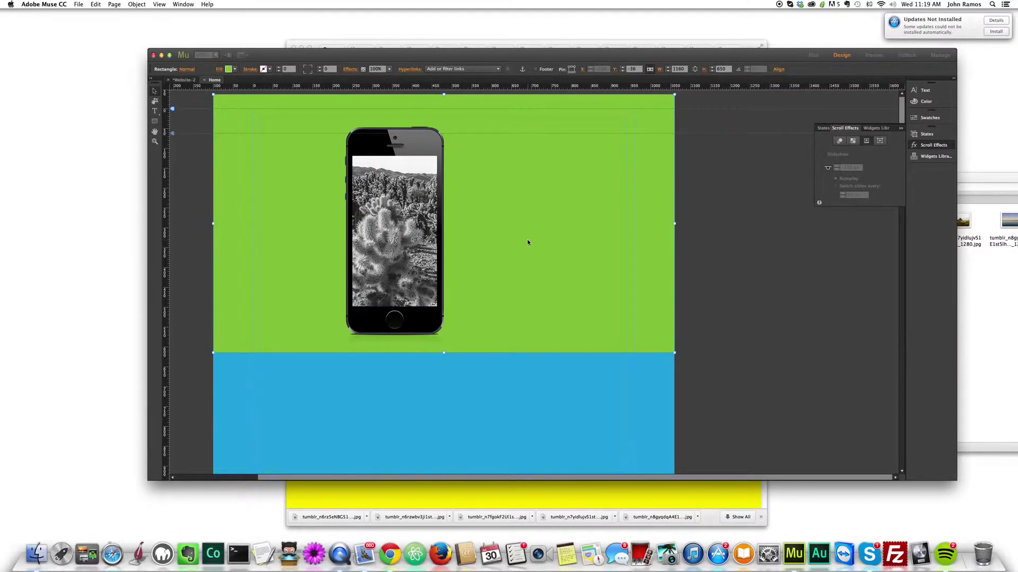
pyautogui.press('super+shift+e')
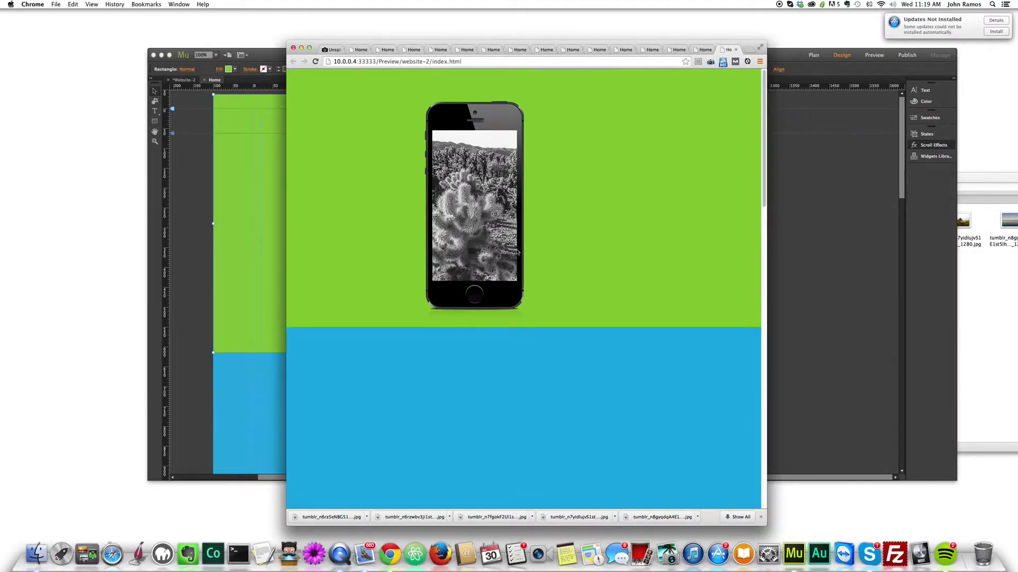
pyautogui.moveTo(762, 114); pyautogui.dragTo(757, 86)
# - Select the phone image and its slideshow together and group them
pyautogui.click(822, 267)
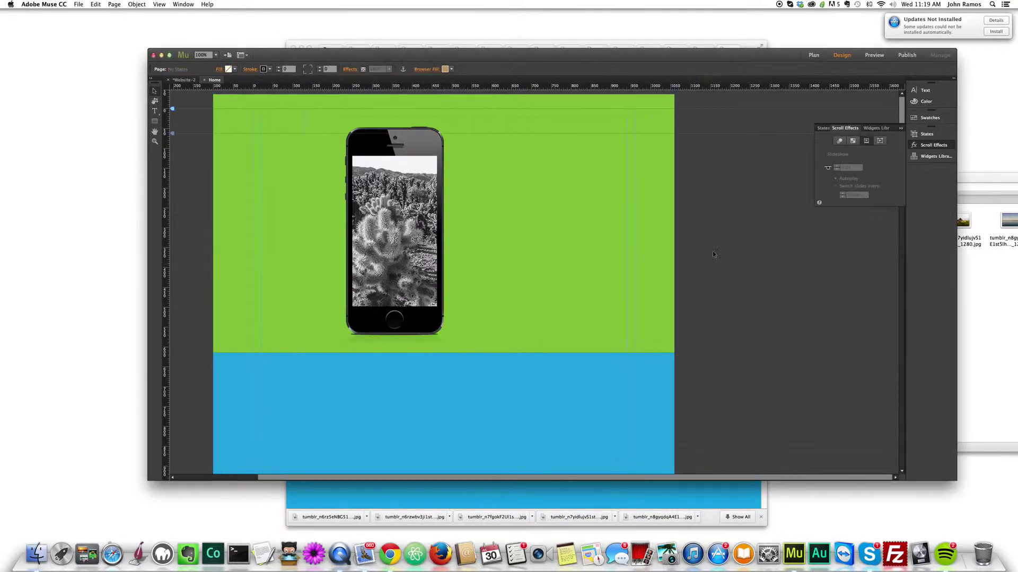
pyautogui.click(409, 144)
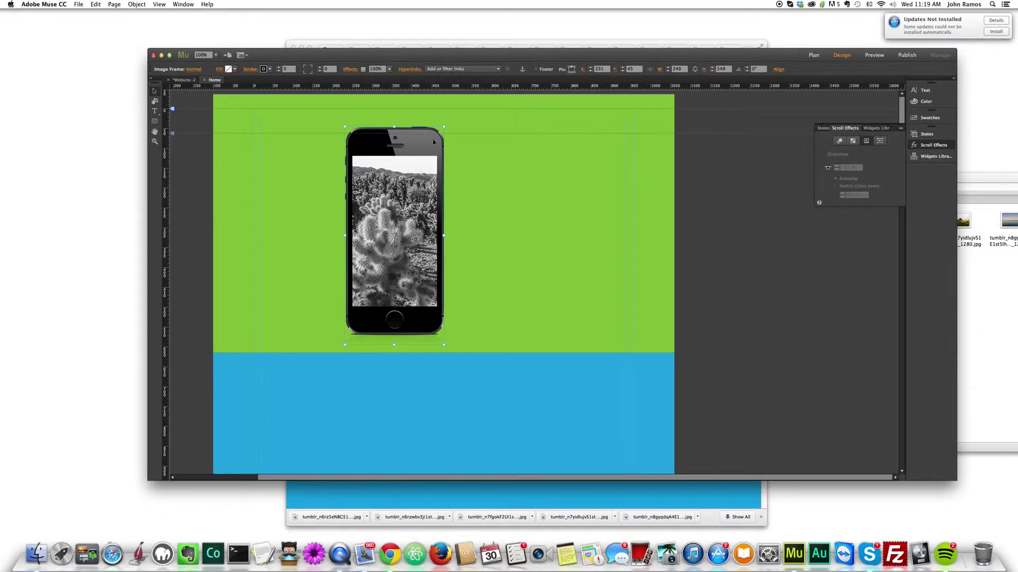
pyautogui.click(406, 192)
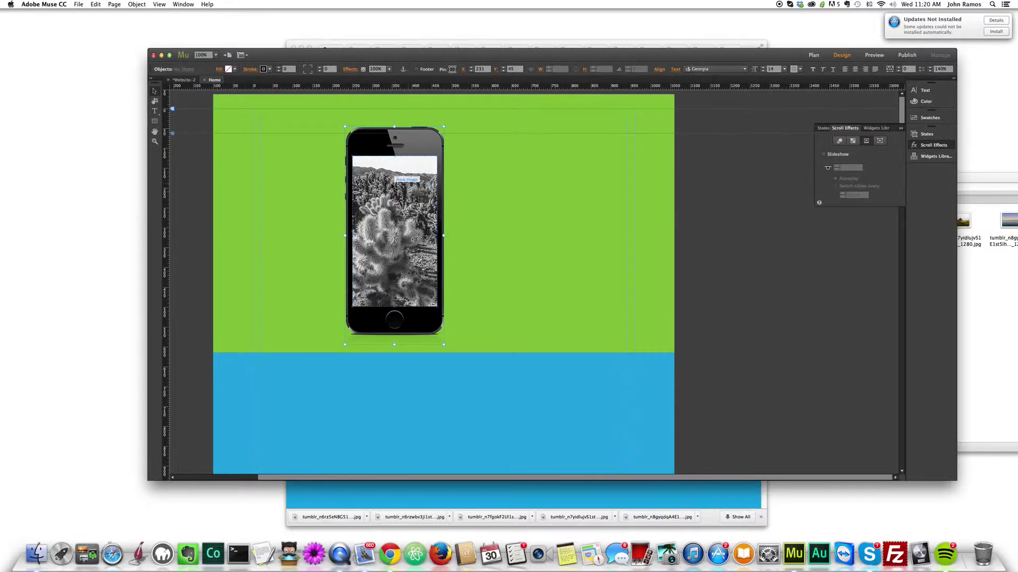
pyautogui.rightClick(392, 185)
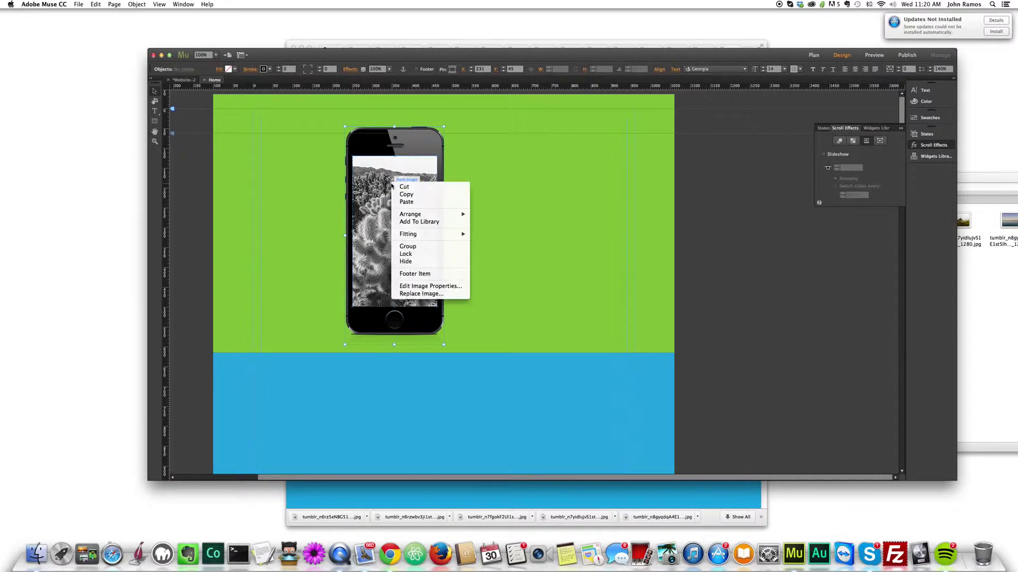
pyautogui.click(413, 246)
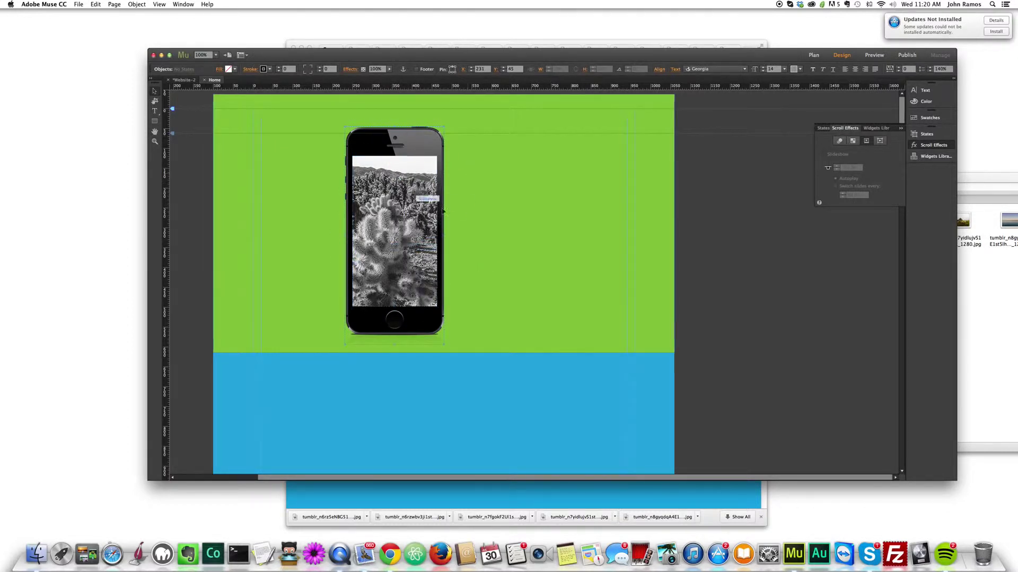
pyautogui.click(475, 221)
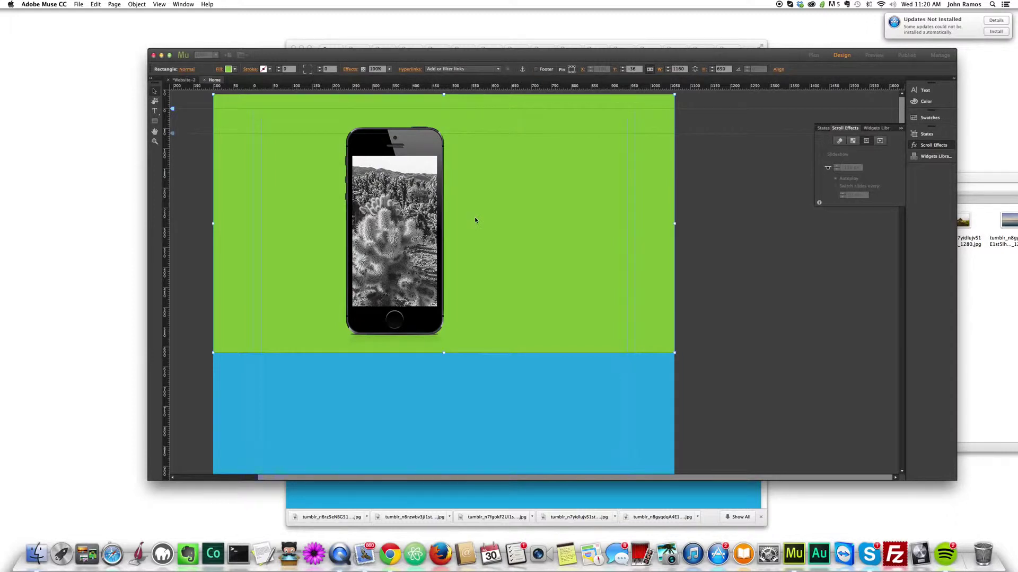
# - Preview the grouped phone in the browser, then select the slideshow inside the group back in Muse
pyautogui.press('super+alt+e')
pyautogui.moveTo(763, 159)
pyautogui.mouseDown()
pyautogui.moveTo(763, 474)
pyautogui.moveTo(752, 148)
pyautogui.mouseUp()
pyautogui.click(800, 223)
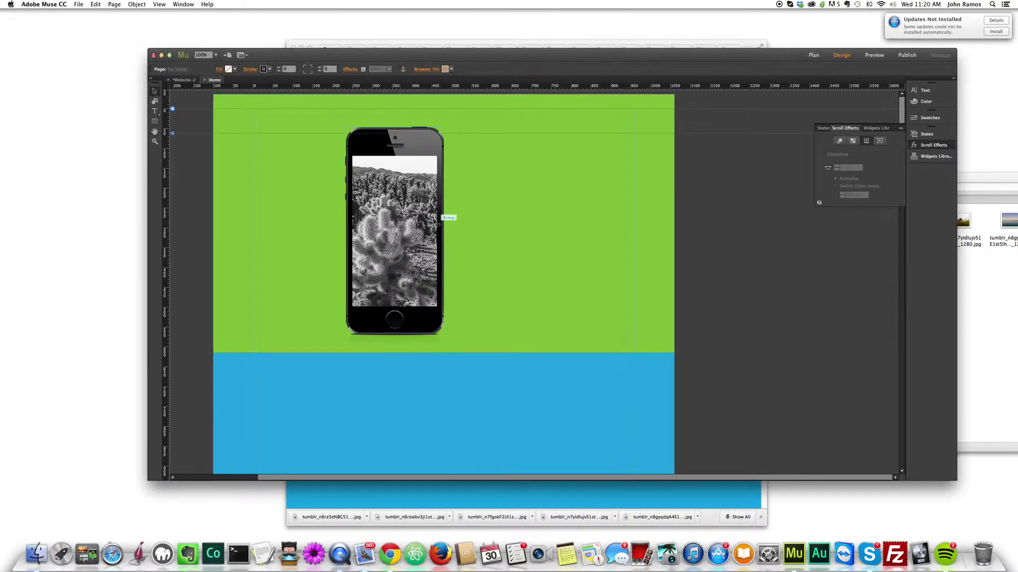
pyautogui.click(412, 140)
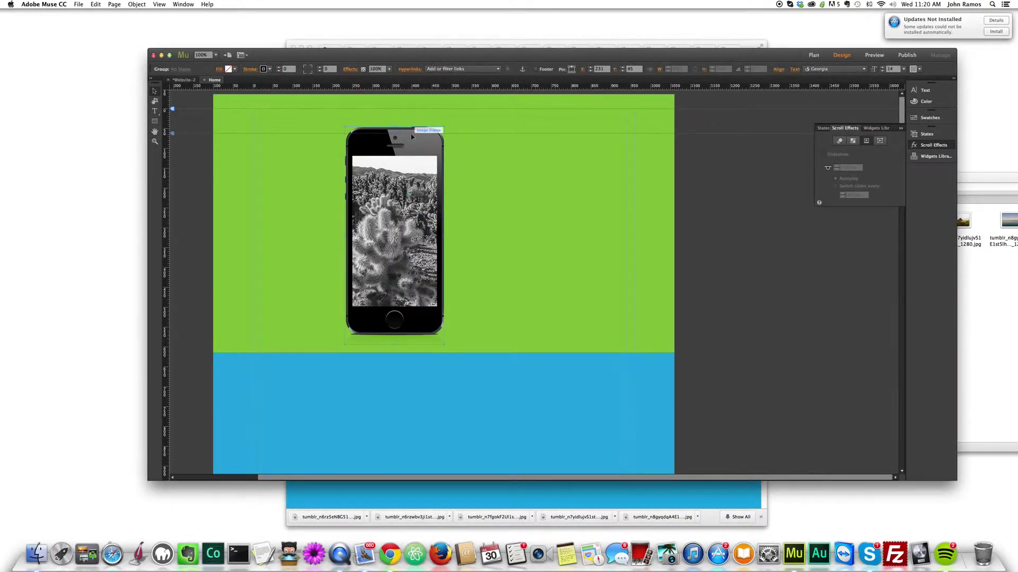
pyautogui.click(423, 170)
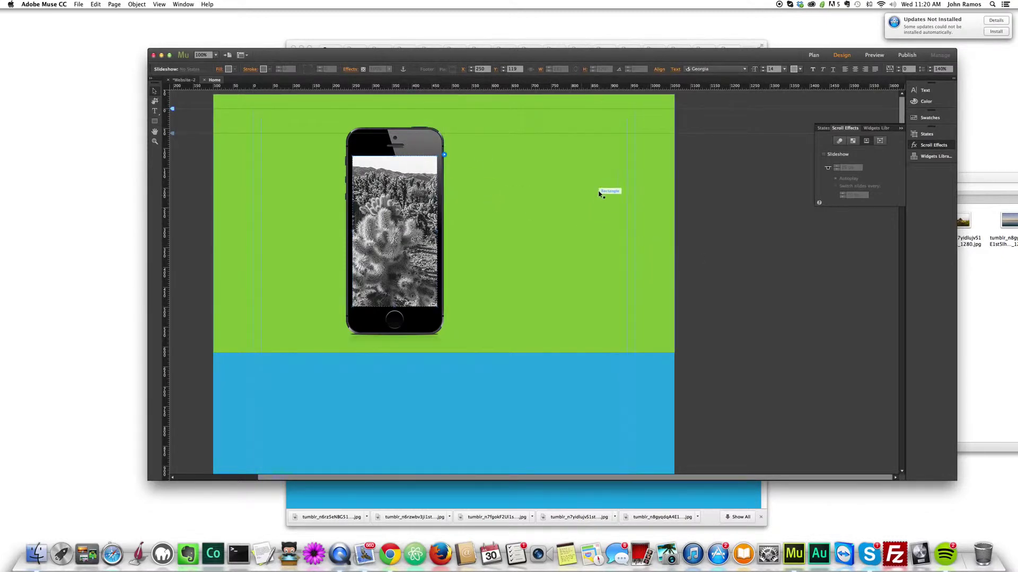
# - Scroll the browser preview until the slideshow shows the winding-road photo, then return to Muse
pyautogui.press('super+alt+e')
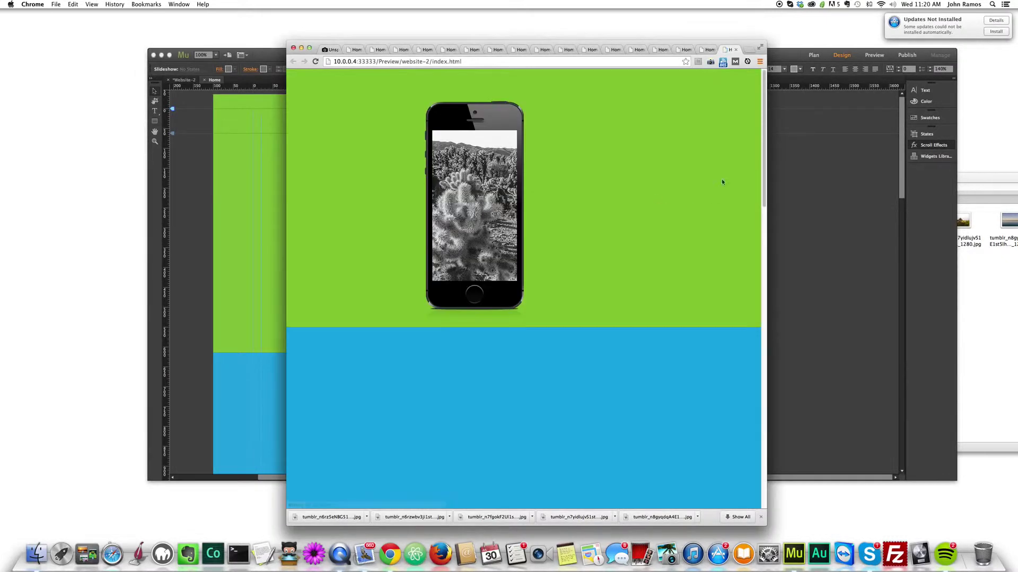
pyautogui.moveTo(763, 130)
pyautogui.mouseDown()
pyautogui.moveTo(763, 347)
pyautogui.moveTo(763, 114)
pyautogui.mouseUp()
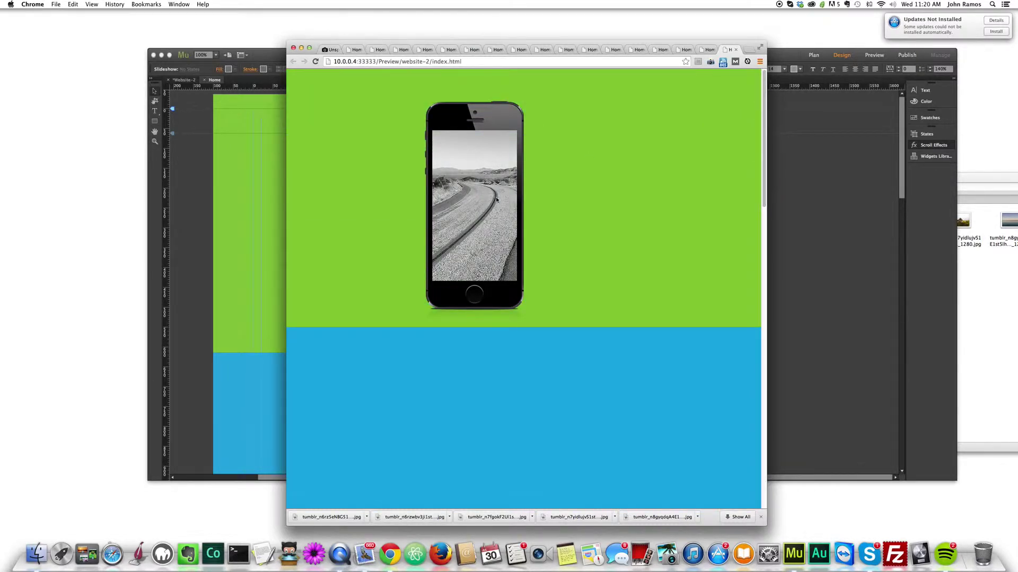
pyautogui.click(243, 191)
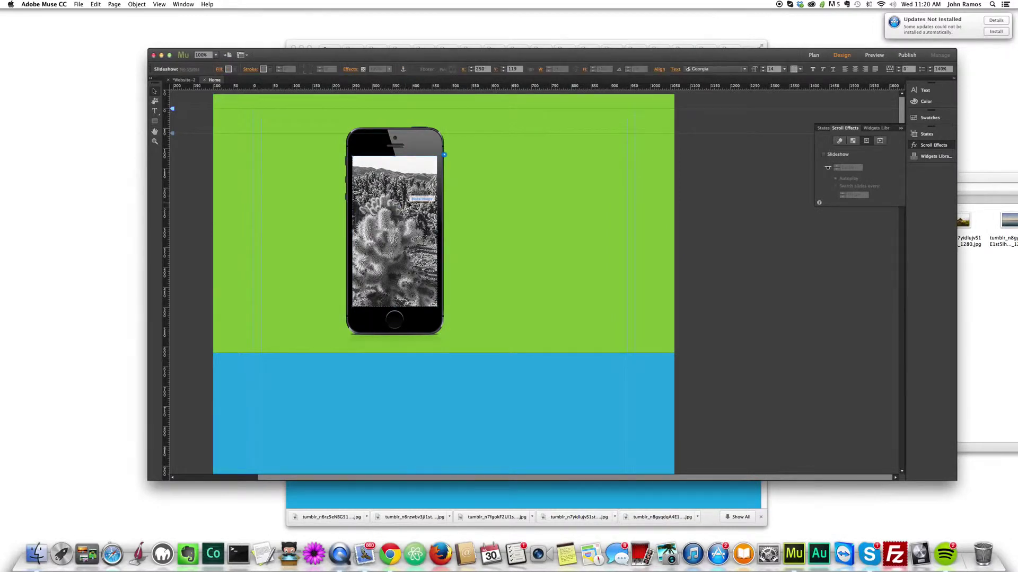
# - Turn off Auto Play and set the phone slideshow's transition to Vertical
pyautogui.click(412, 202)
pyautogui.click(444, 154)
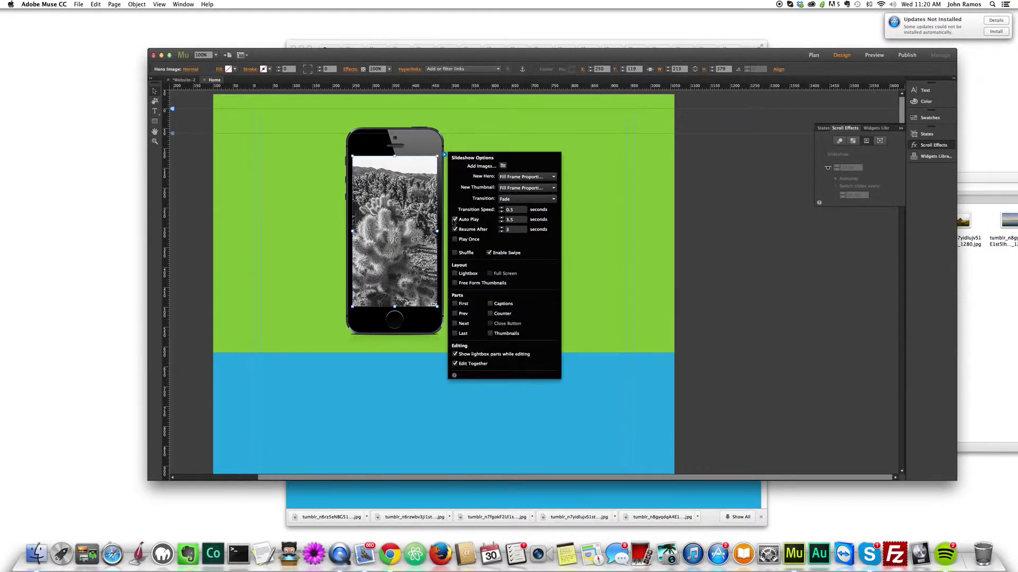
pyautogui.click(454, 220)
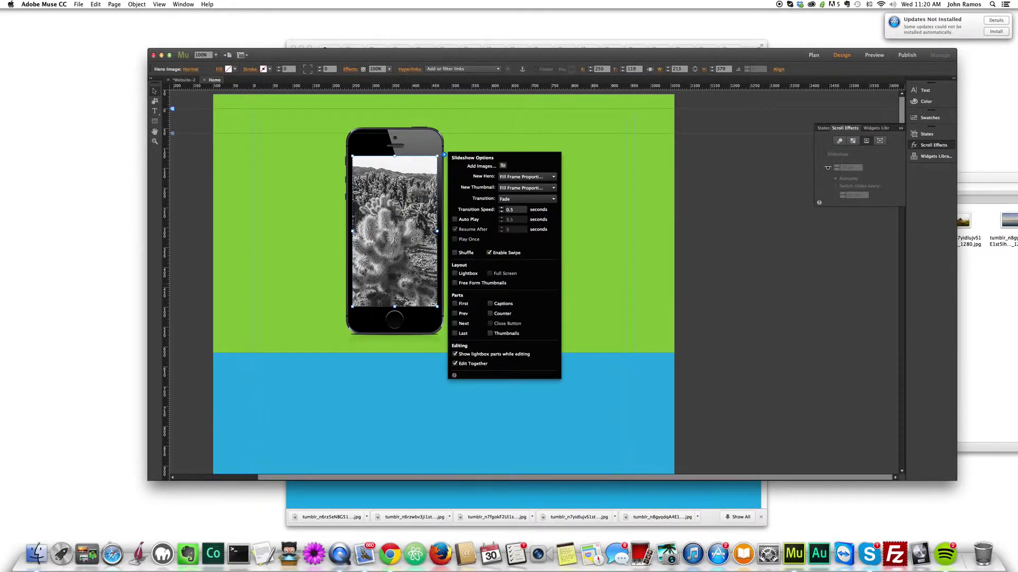
pyautogui.click(510, 201)
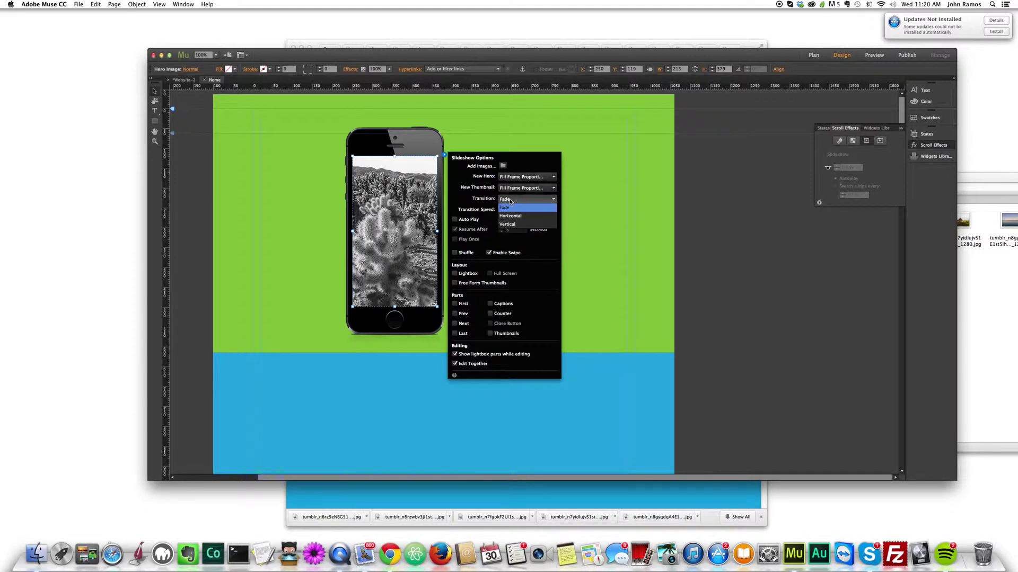
pyautogui.click(512, 225)
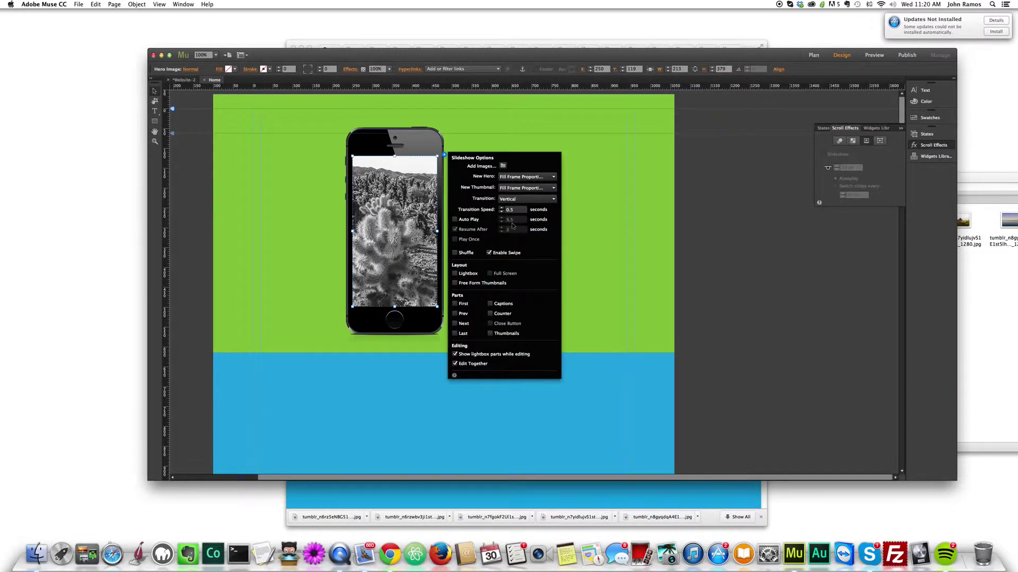
pyautogui.click(586, 221)
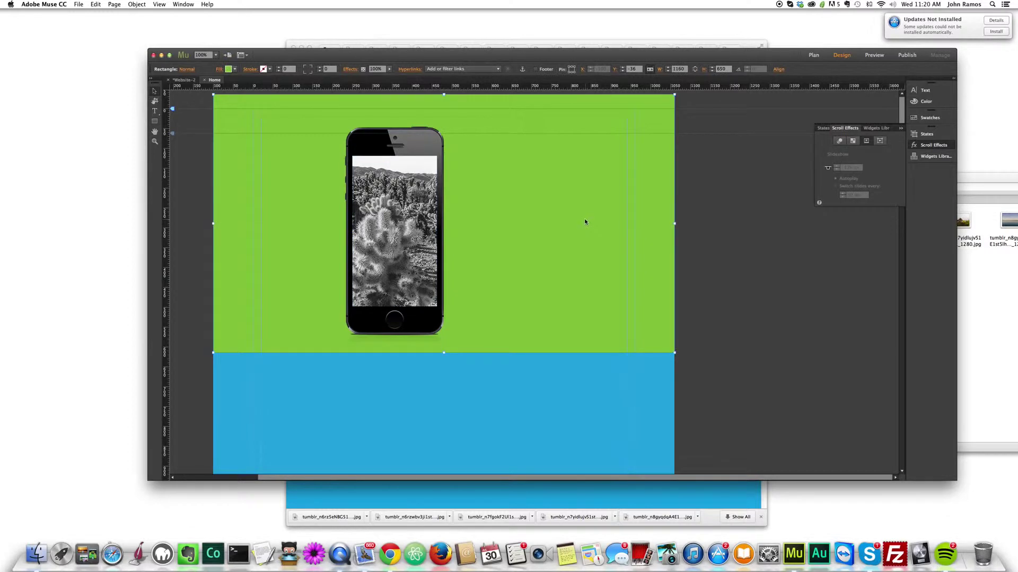
# - Preview the updated page in Chrome and scroll toward the blue section
pyautogui.press('super+shift+e')
pyautogui.moveTo(765, 114); pyautogui.dragTo(764, 92)
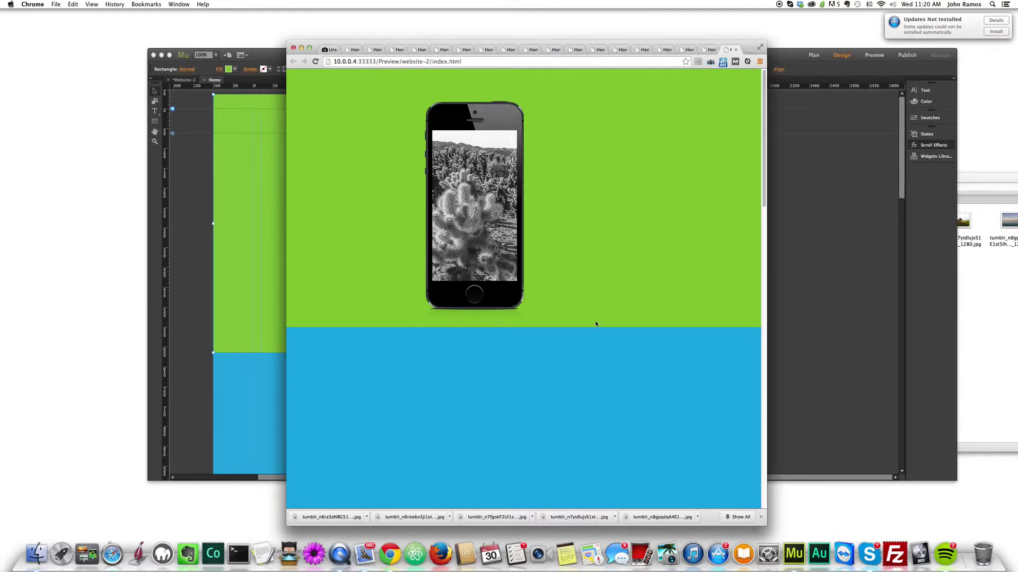
# - Back in Muse, select the slideshow's Hero Image within the phone group and toggle the Scroll Effects panel
pyautogui.click(780, 201)
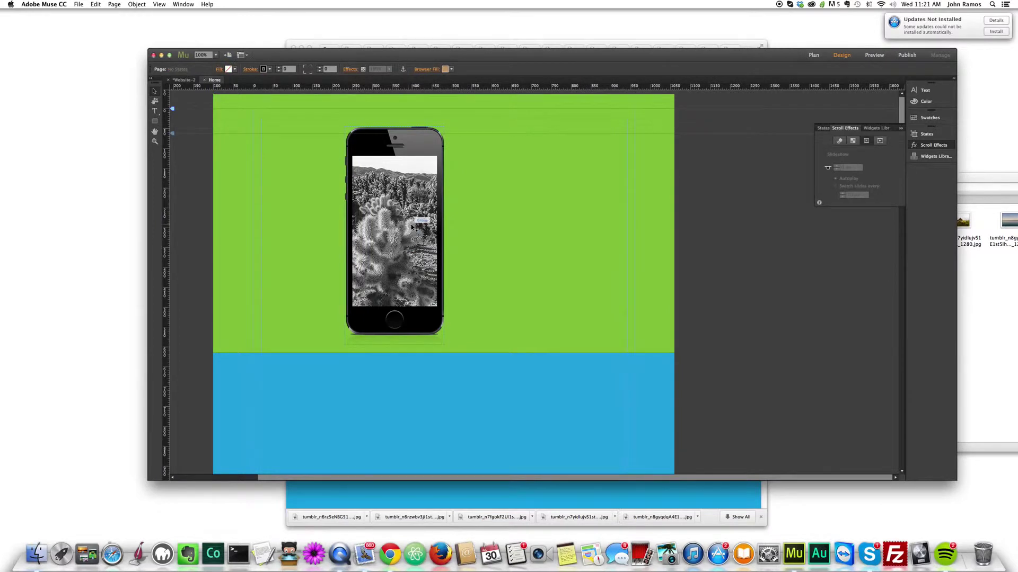
pyautogui.click(401, 211)
pyautogui.click(408, 204)
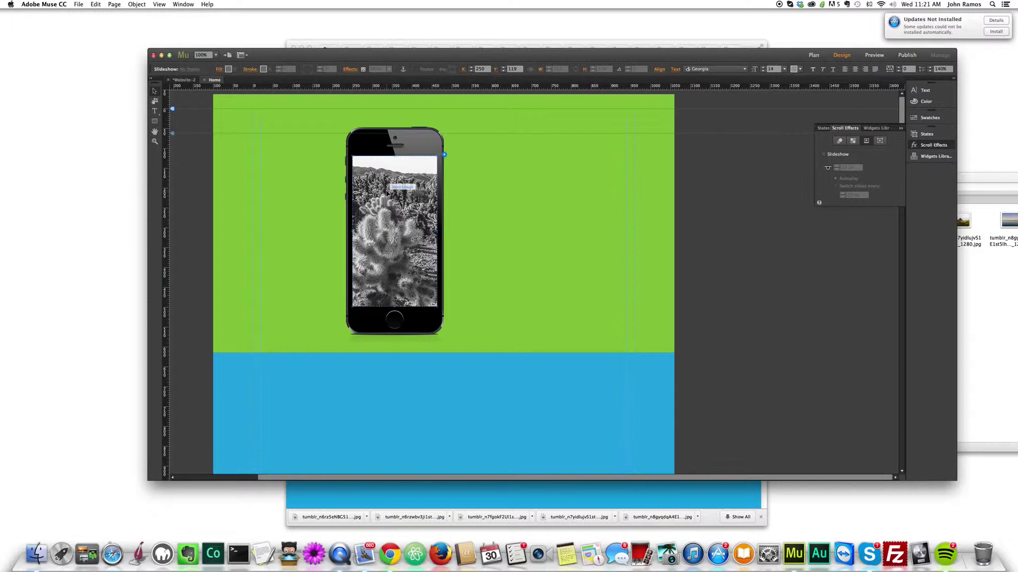
pyautogui.click(424, 206)
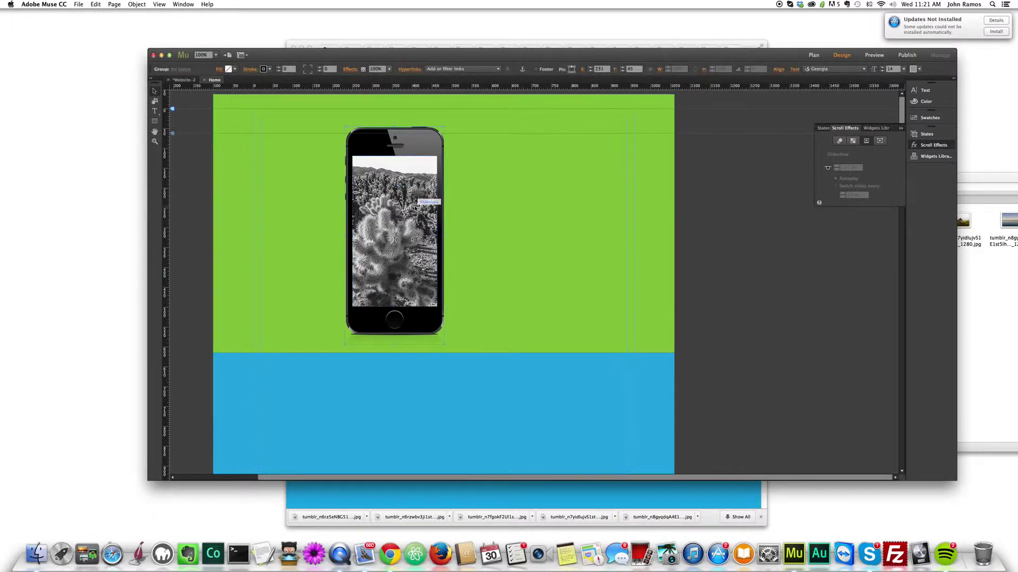
pyautogui.click(418, 206)
pyautogui.click(419, 204)
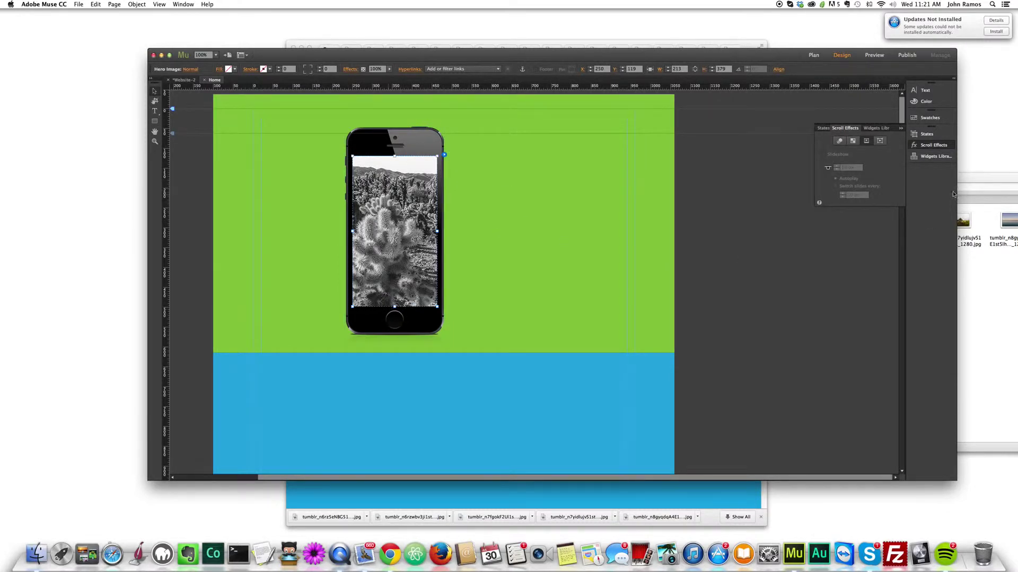
pyautogui.click(935, 146)
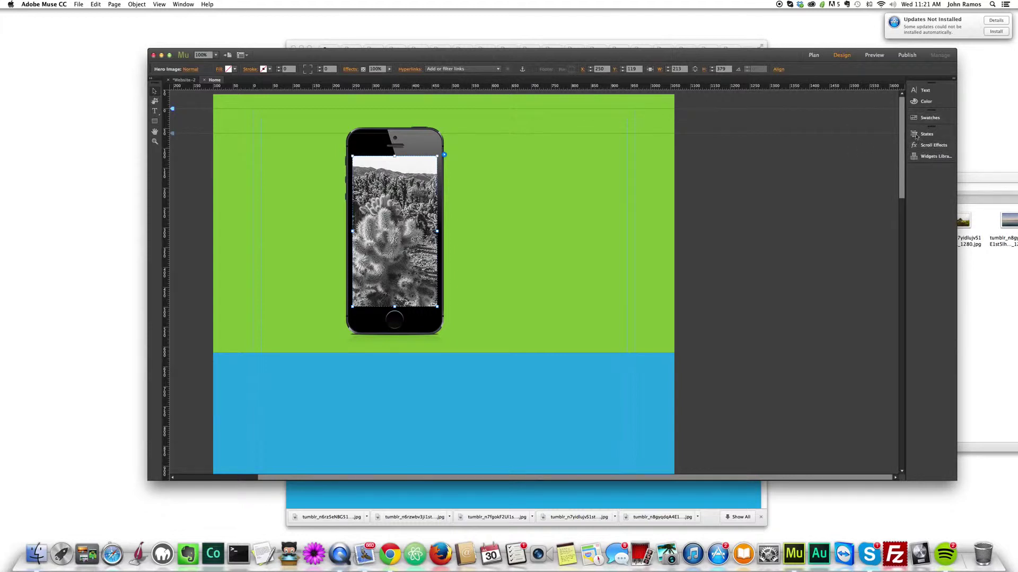
# - Open Scroll Effects, show the slideshow effect settings, and reselect the phone slideshow
pyautogui.click(928, 147)
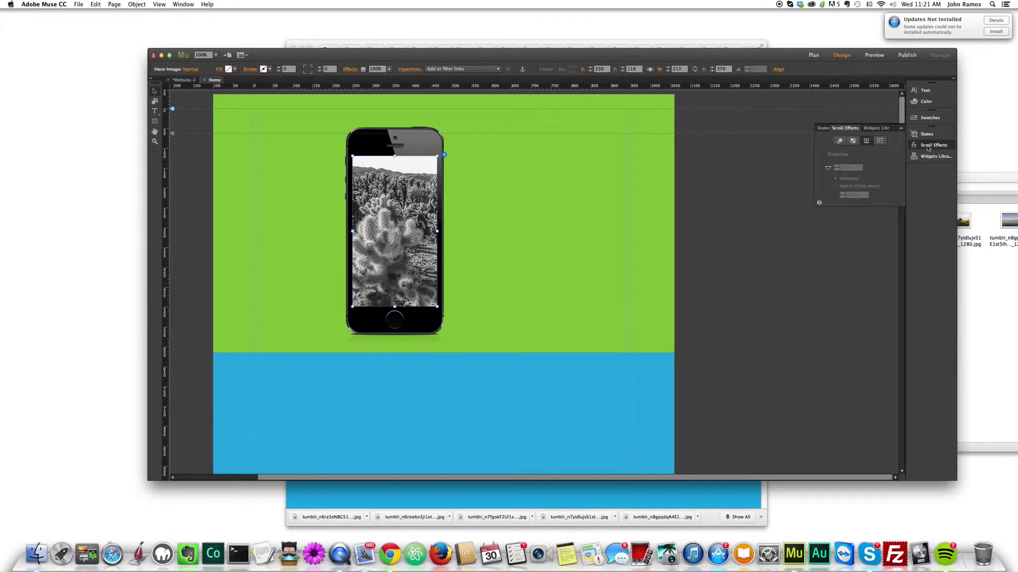
pyautogui.click(838, 143)
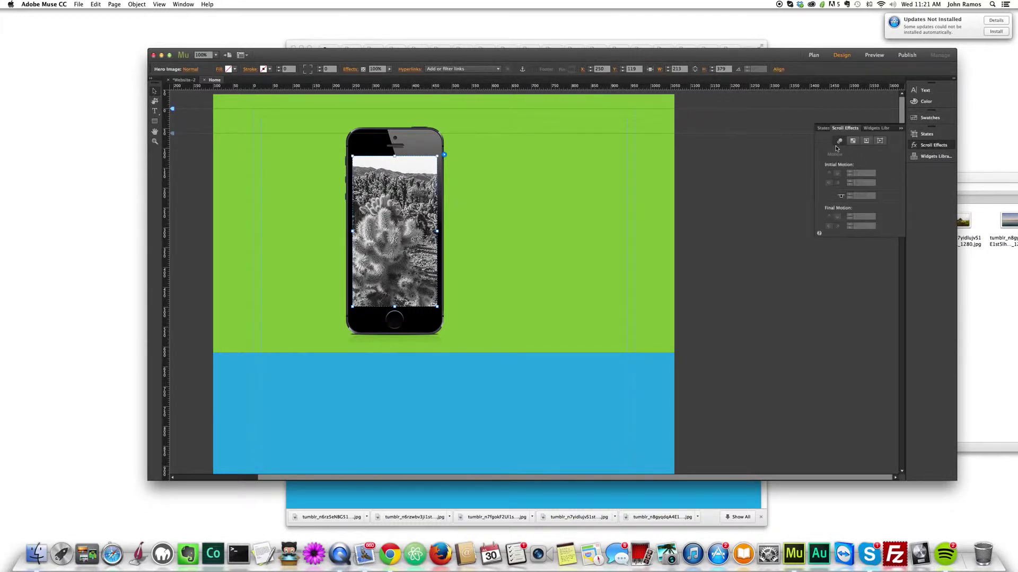
pyautogui.click(854, 142)
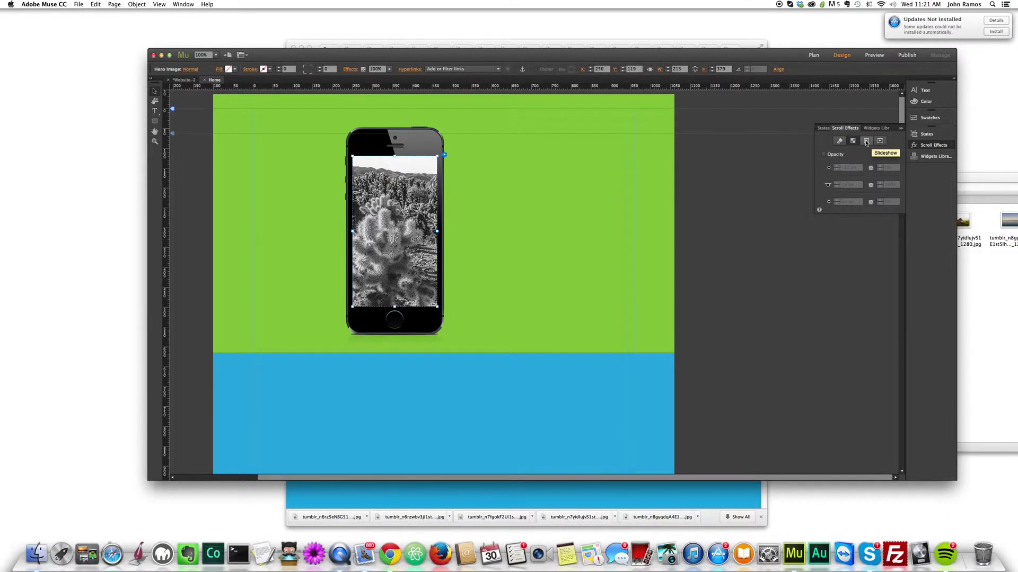
pyautogui.click(866, 142)
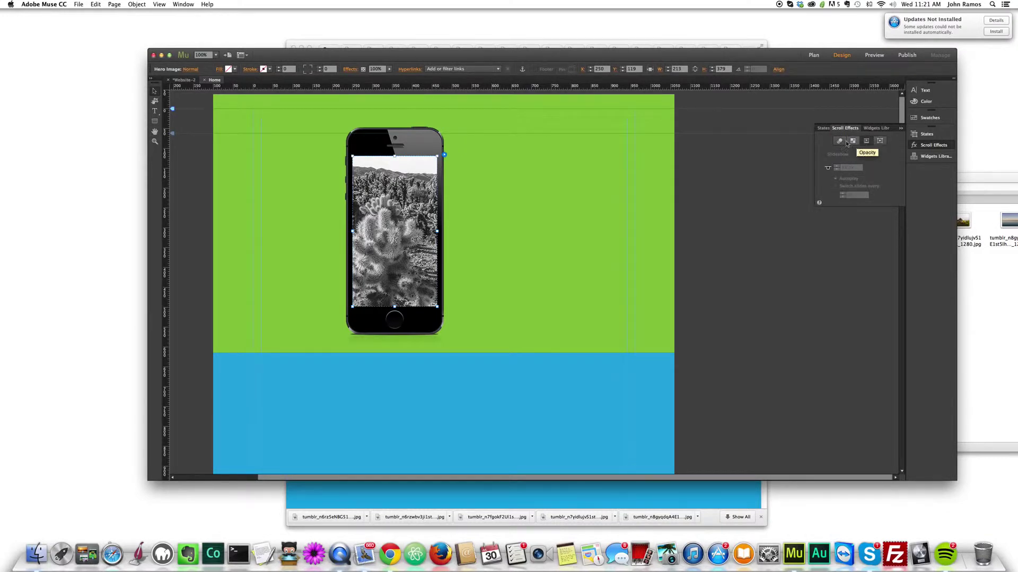
pyautogui.click(758, 211)
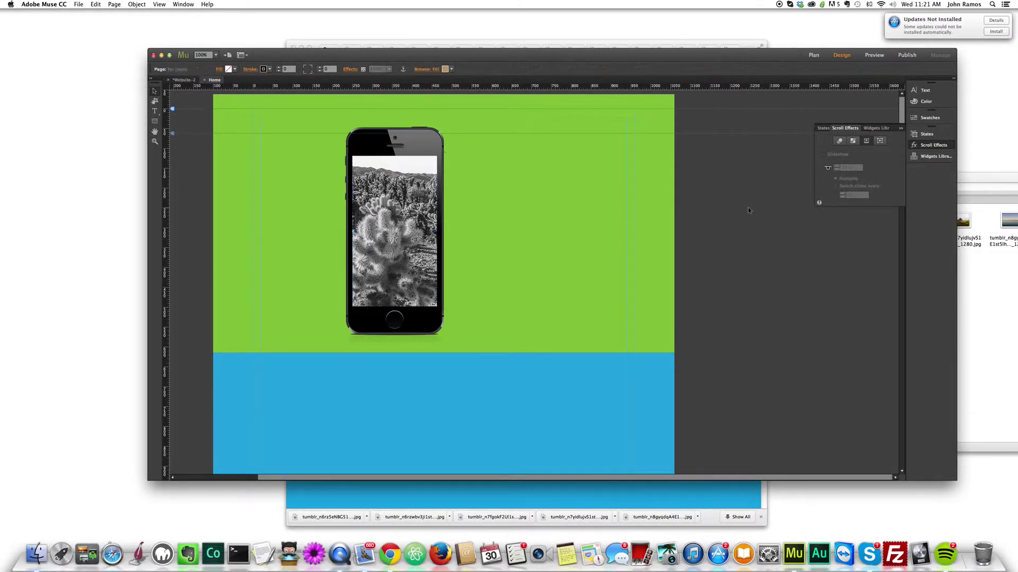
pyautogui.click(395, 218)
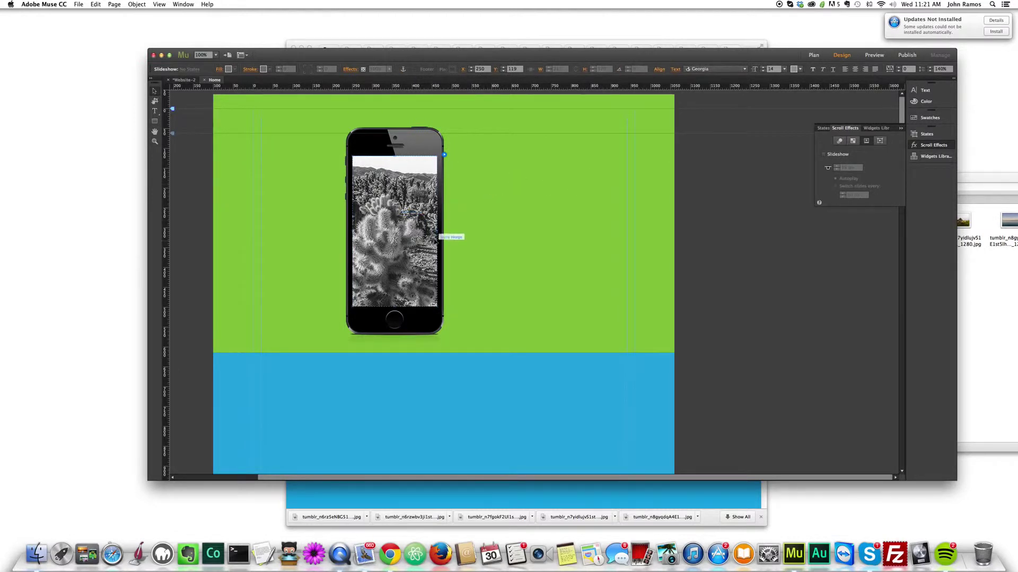
pyautogui.click(449, 233)
pyautogui.click(410, 201)
# - Make the slideshow switch slides every 650 px of scrolling, then preview it in the browser
pyautogui.click(825, 154)
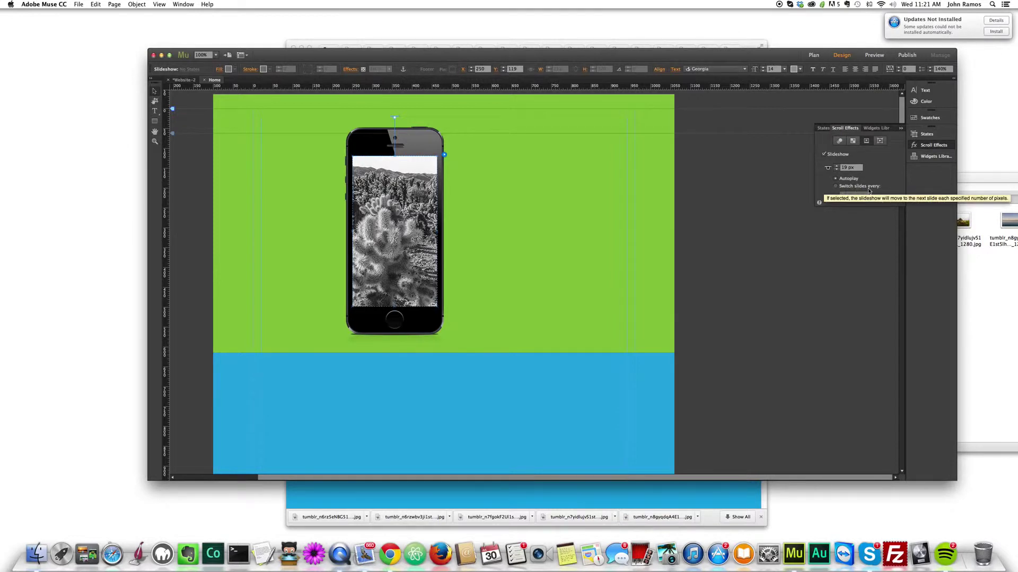
pyautogui.click(836, 187)
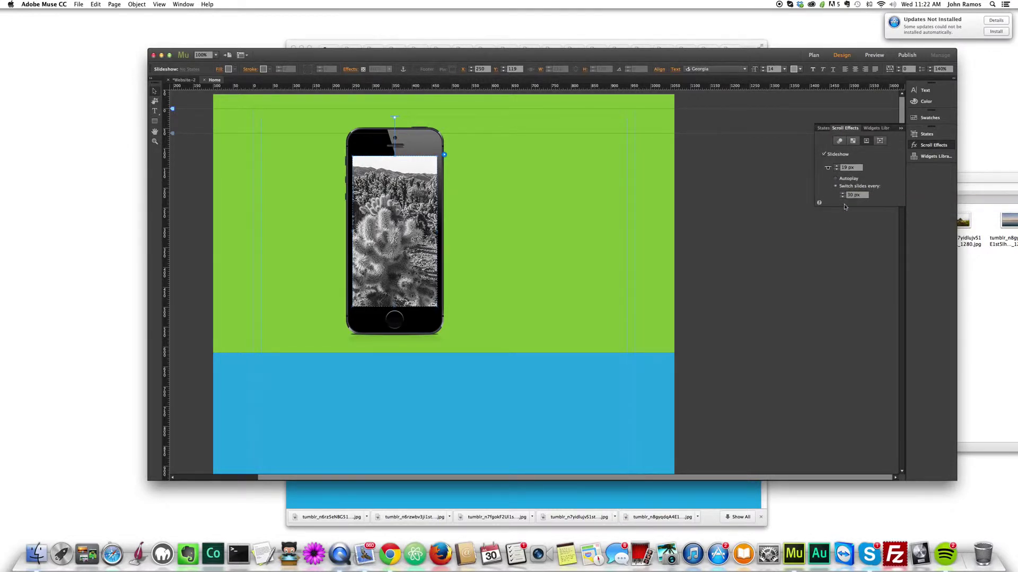
pyautogui.click(854, 197)
pyautogui.click(787, 233)
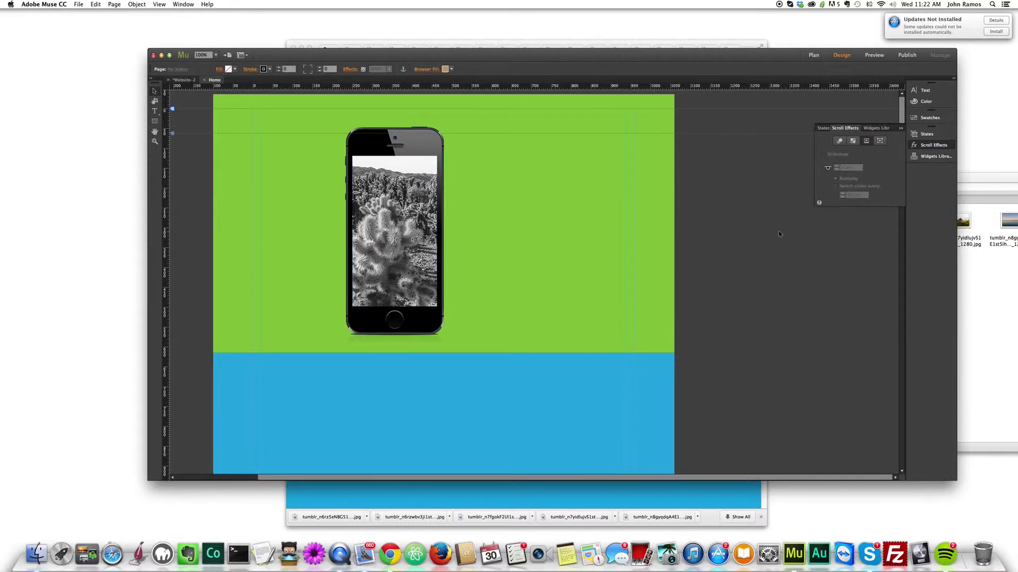
pyautogui.press('super+shift+e')
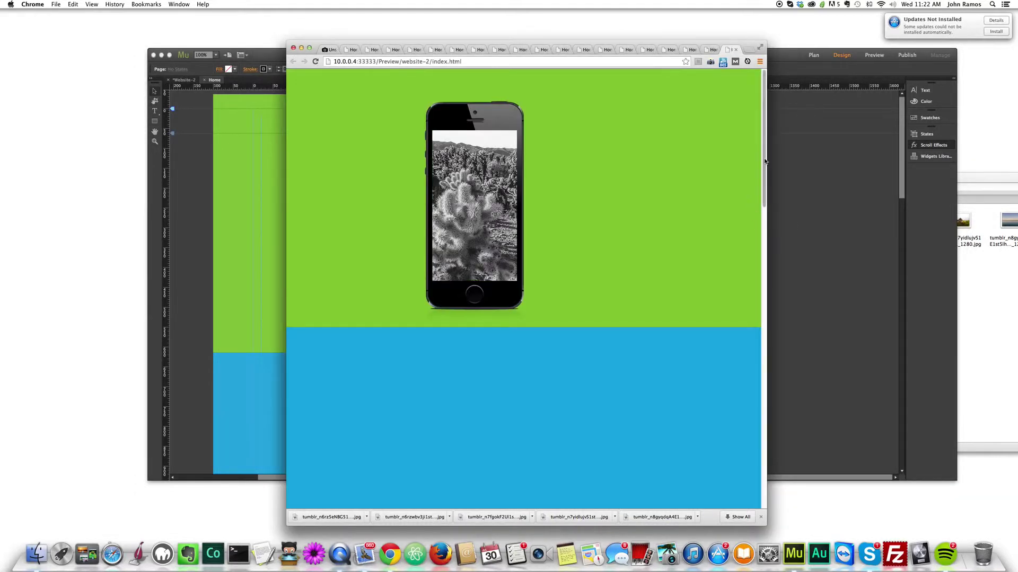
pyautogui.moveTo(765, 161); pyautogui.dragTo(768, 121)
# - Delete the cactus and road photos from the phone slideshow, leaving its screen blank
pyautogui.press('super+Tab')
pyautogui.click(414, 197)
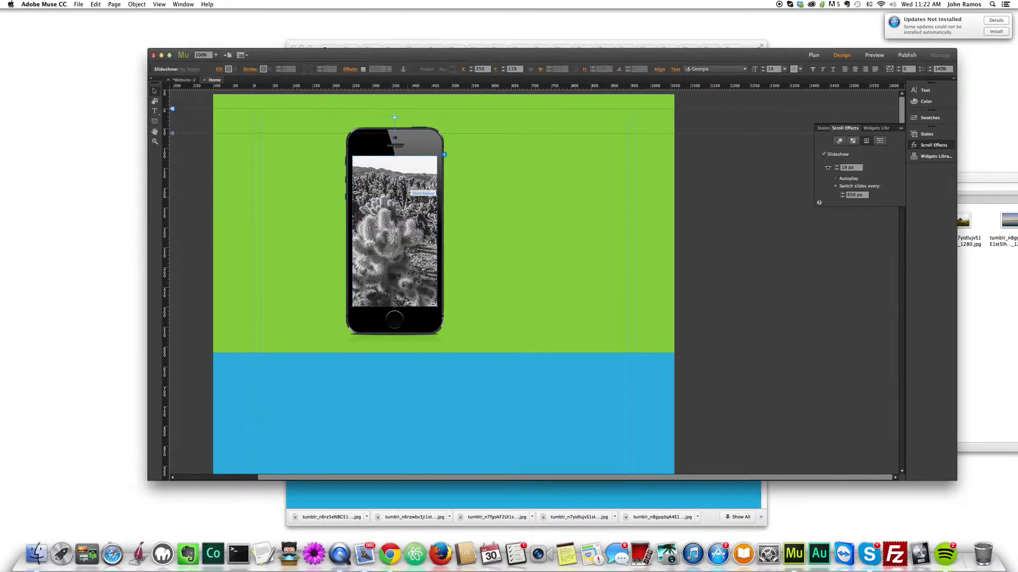
pyautogui.click(411, 198)
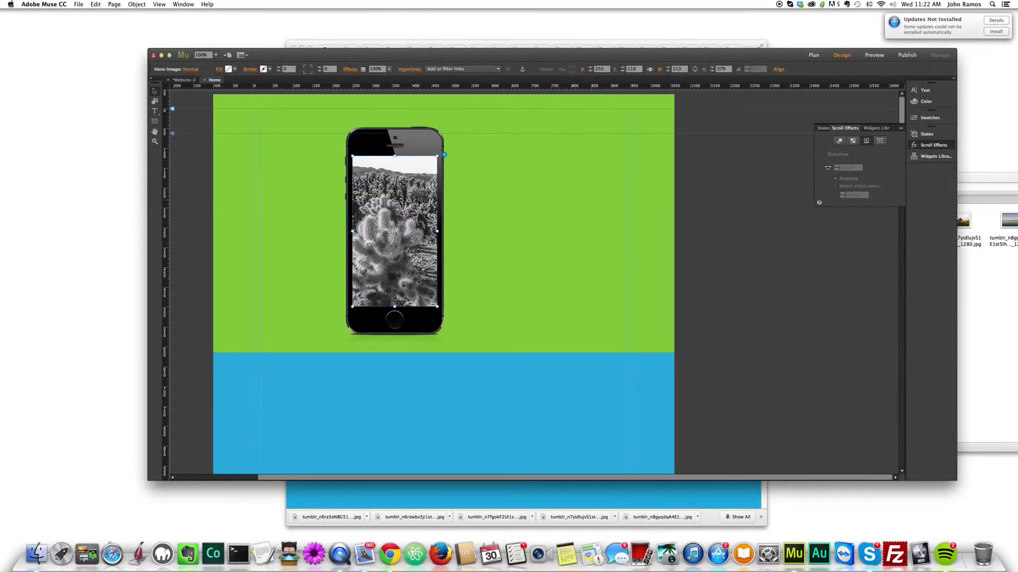
pyautogui.click(418, 202)
pyautogui.click(419, 202)
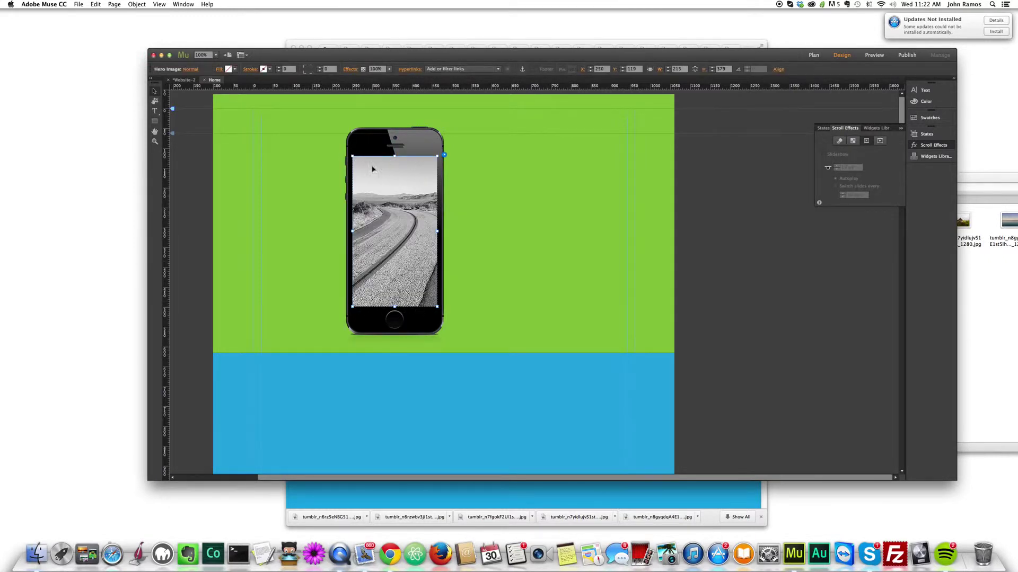
pyautogui.press('Escape')
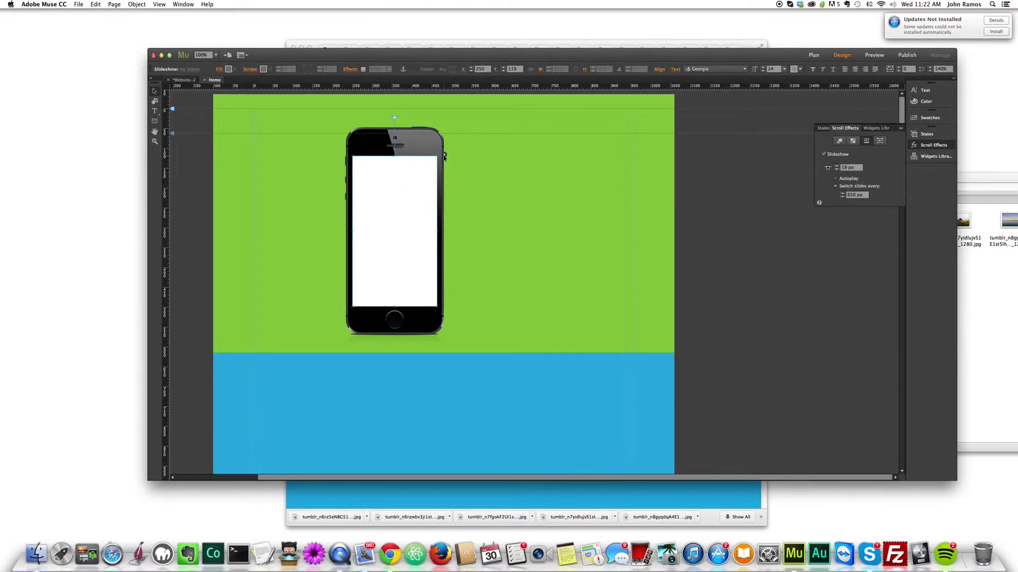
# - Add six photos from the 'iphone scroll' folder to the slideshow, then switch to the unsplash page in Chrome
pyautogui.click(444, 157)
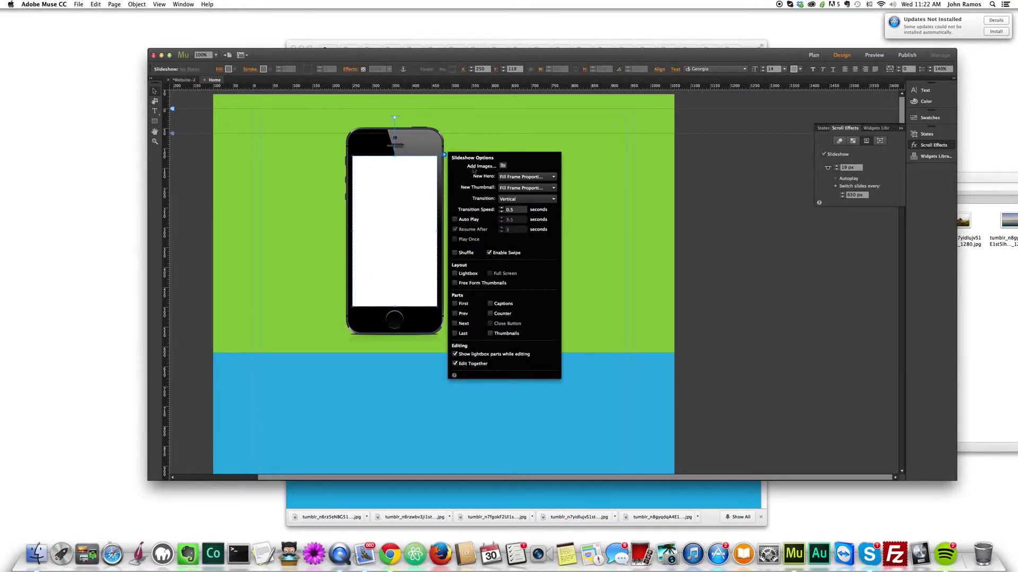
pyautogui.click(503, 166)
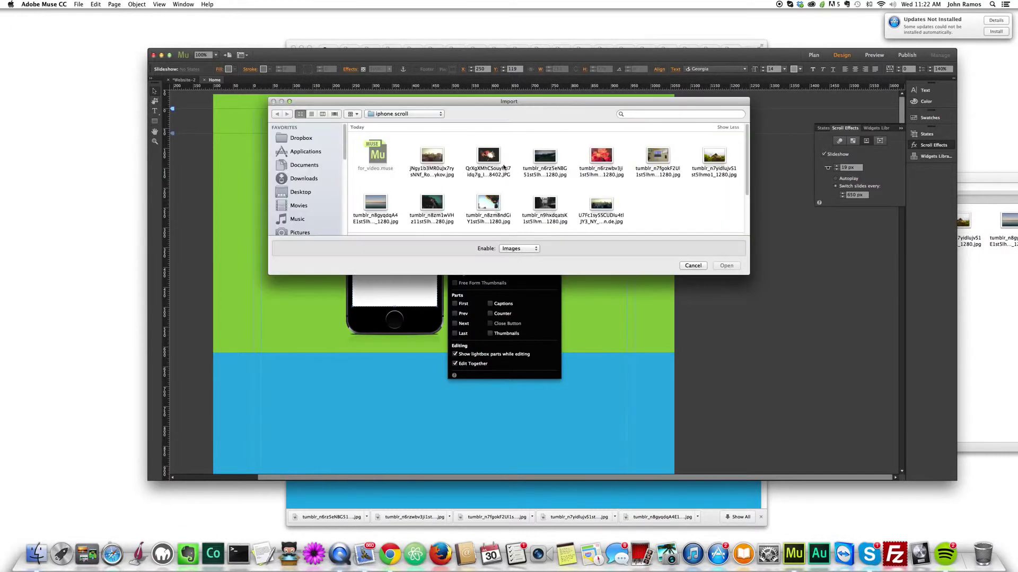
pyautogui.click(590, 210)
pyautogui.keyDown('super'); pyautogui.click(545, 204); pyautogui.keyUp('super')
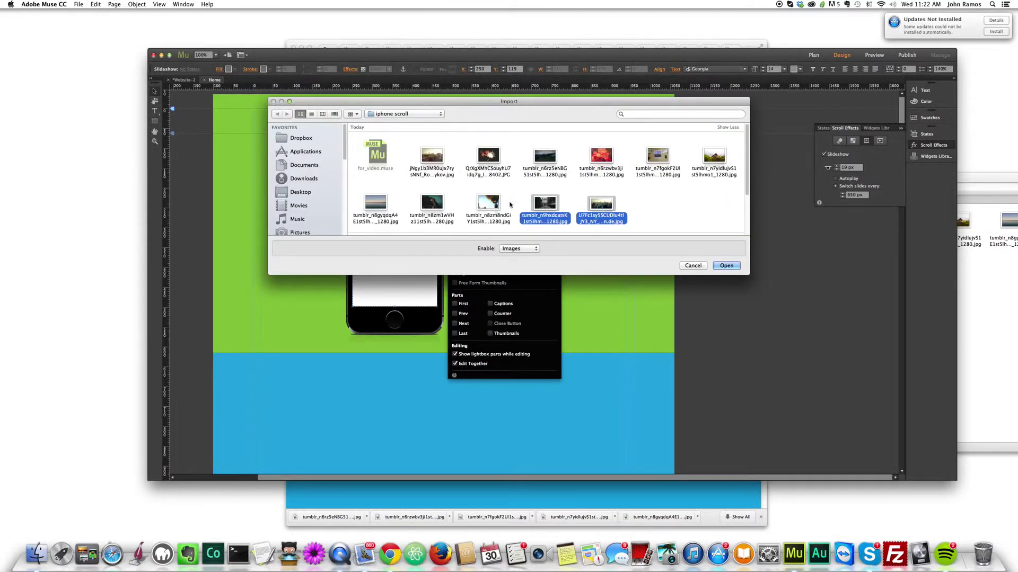
pyautogui.keyDown('super'); pyautogui.click(488, 204); pyautogui.keyUp('super')
pyautogui.keyDown('super'); pyautogui.click(378, 207); pyautogui.keyUp('super')
pyautogui.keyDown('super'); pyautogui.click(714, 156); pyautogui.keyUp('super')
pyautogui.keyDown('super'); pyautogui.click(657, 156); pyautogui.keyUp('super')
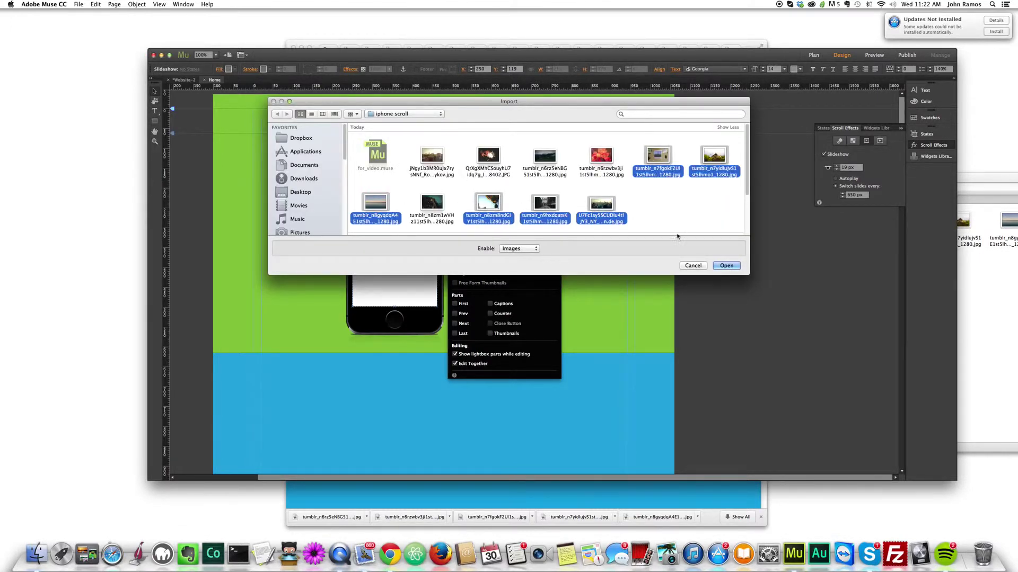
pyautogui.click(730, 267)
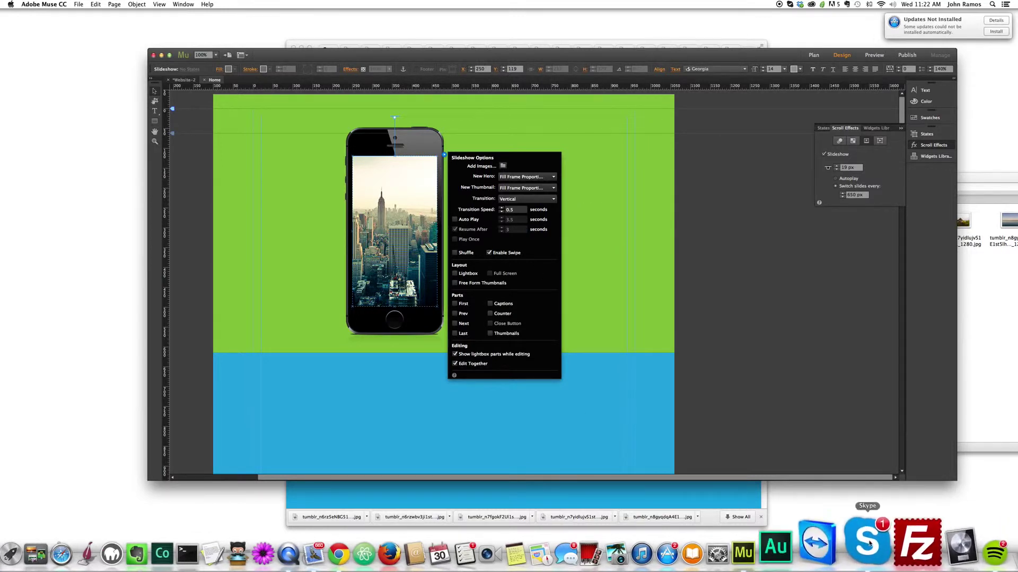
pyautogui.click(709, 42)
# - Scroll through the unsplash.com photo page and back up, then minimize Chrome to reveal Muse
pyautogui.click(326, 50)
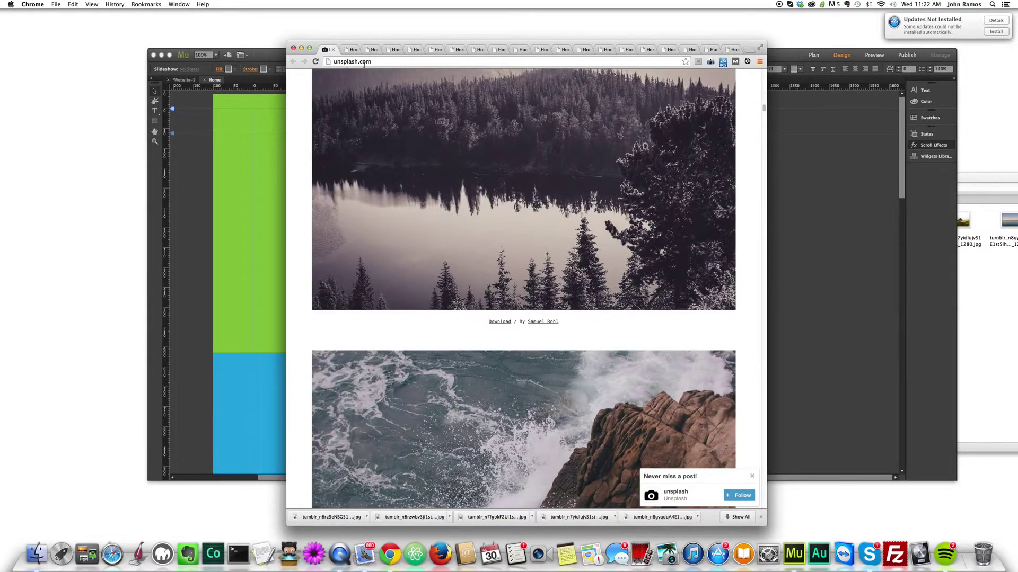
pyautogui.scroll(-20, 521, 276)
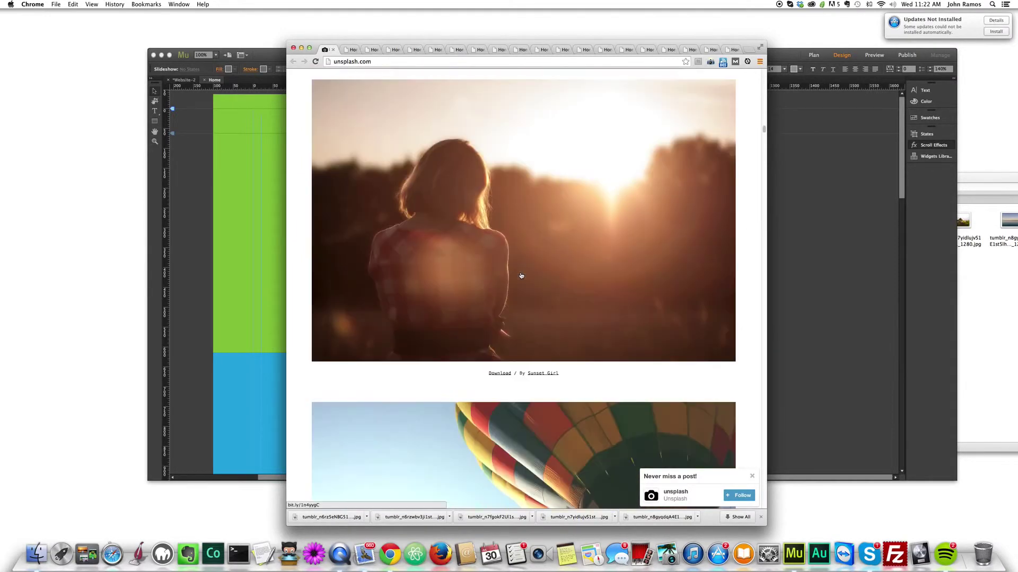
pyautogui.scroll(20, 521, 275)
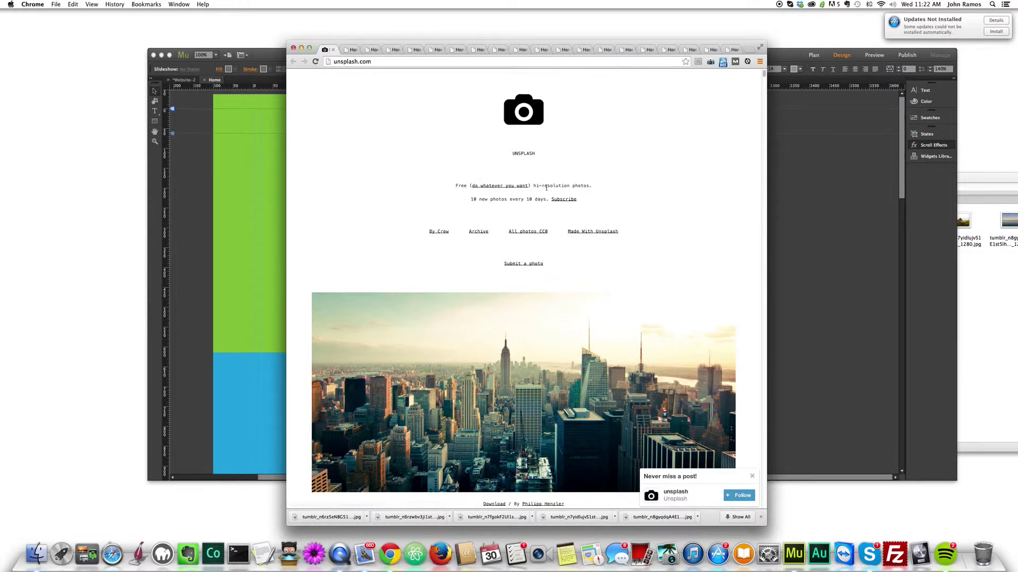
pyautogui.click(302, 50)
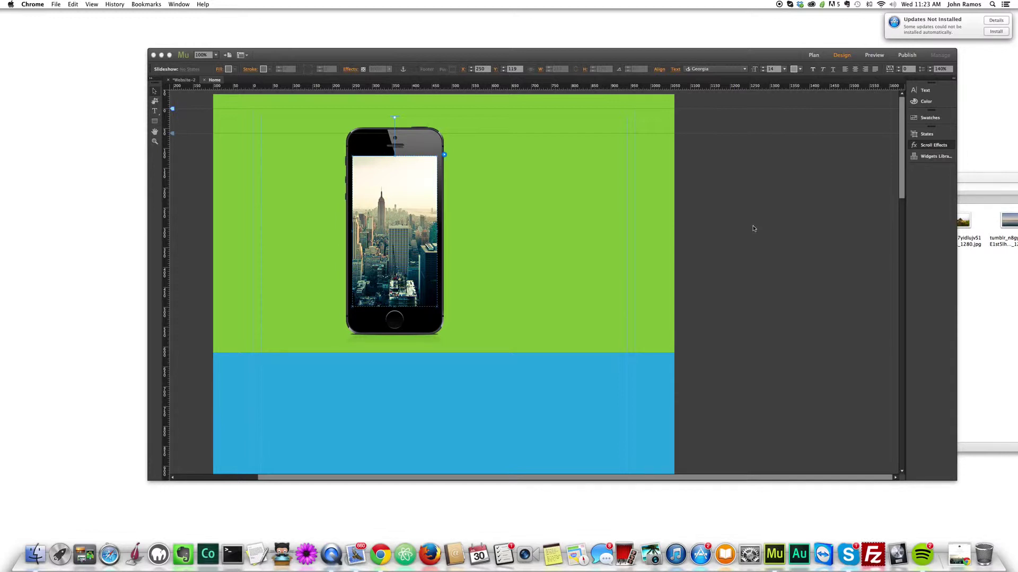
# - Preview the page in Chrome and scroll to confirm the phone stays pinned past the coloured panels
pyautogui.click(724, 303)
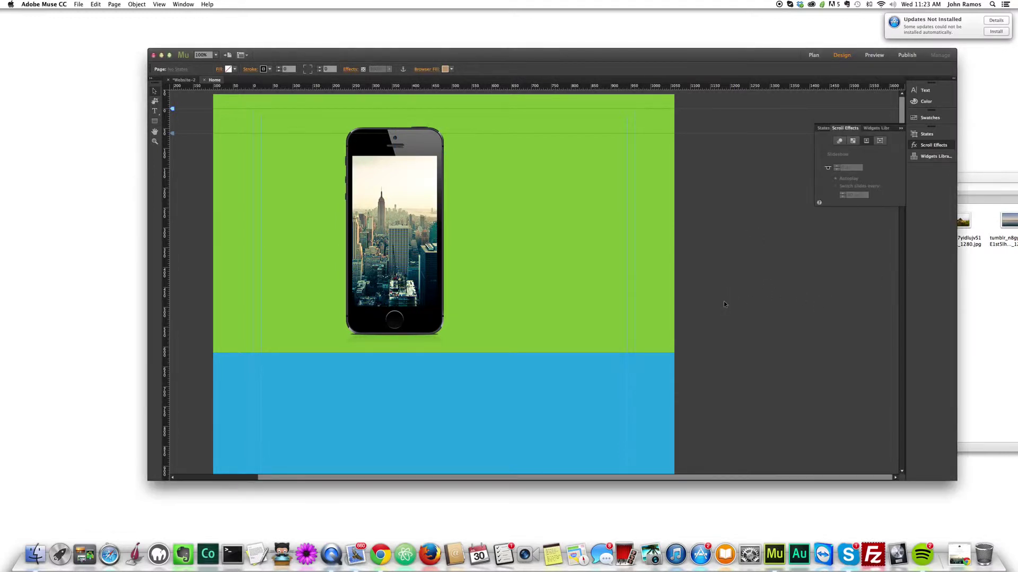
pyautogui.press('super+shift+e')
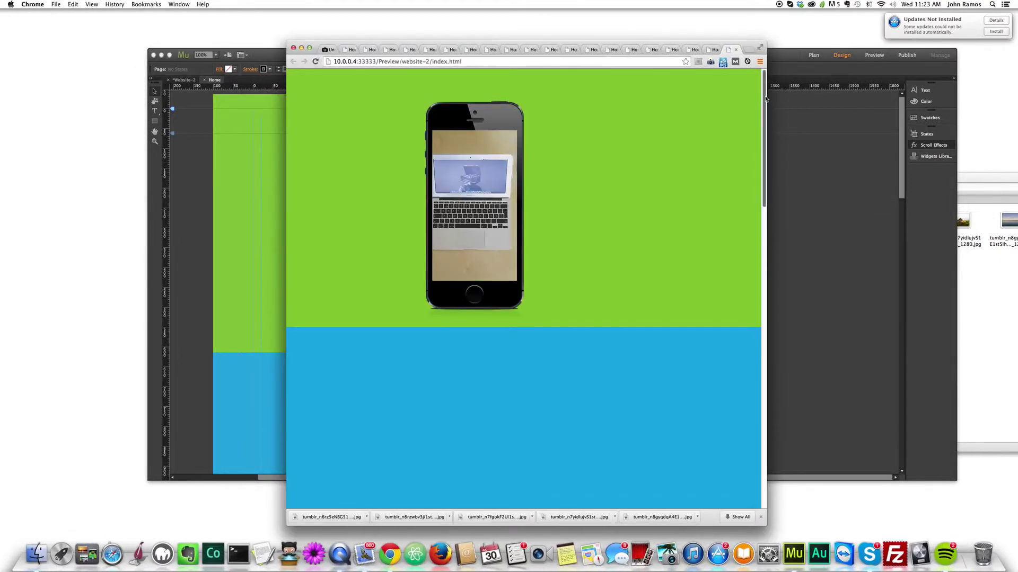
pyautogui.moveTo(766, 98); pyautogui.dragTo(756, 149)
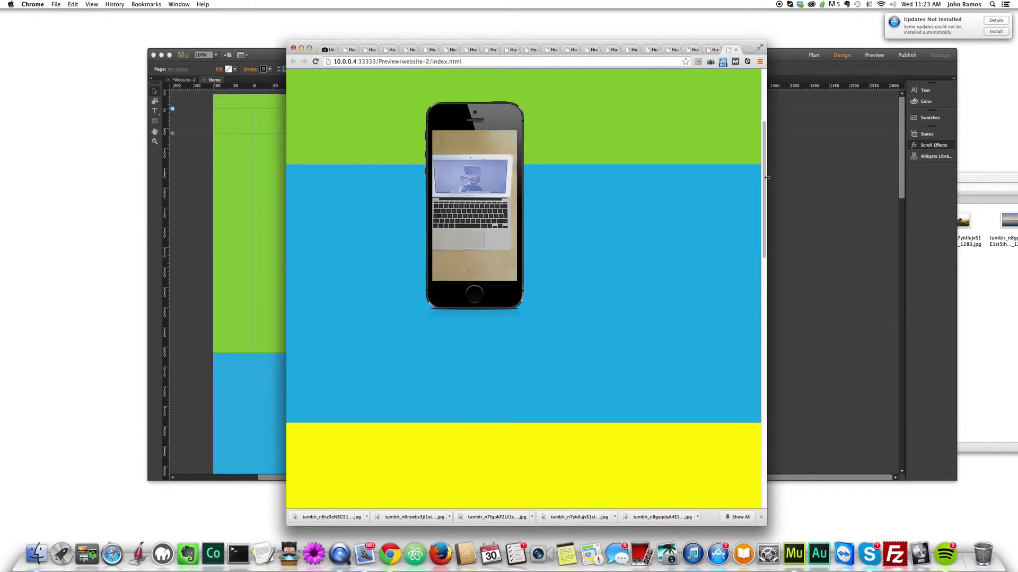
pyautogui.moveTo(766, 176); pyautogui.dragTo(773, 111)
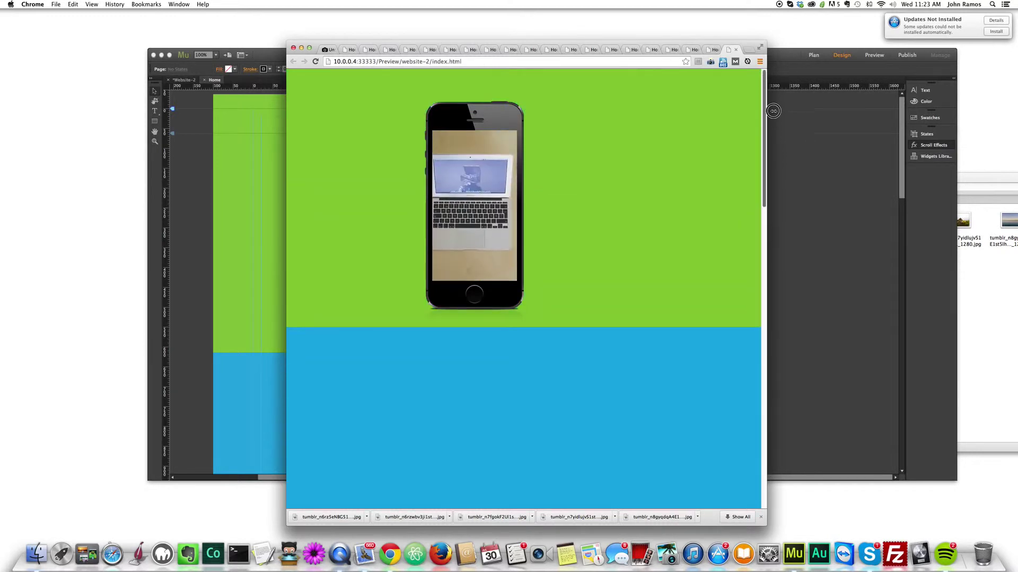
# - Select the slideshow inside the phone group and set its Scroll Effects key position to -200
pyautogui.click(223, 205)
pyautogui.click(392, 212)
pyautogui.click(392, 212)
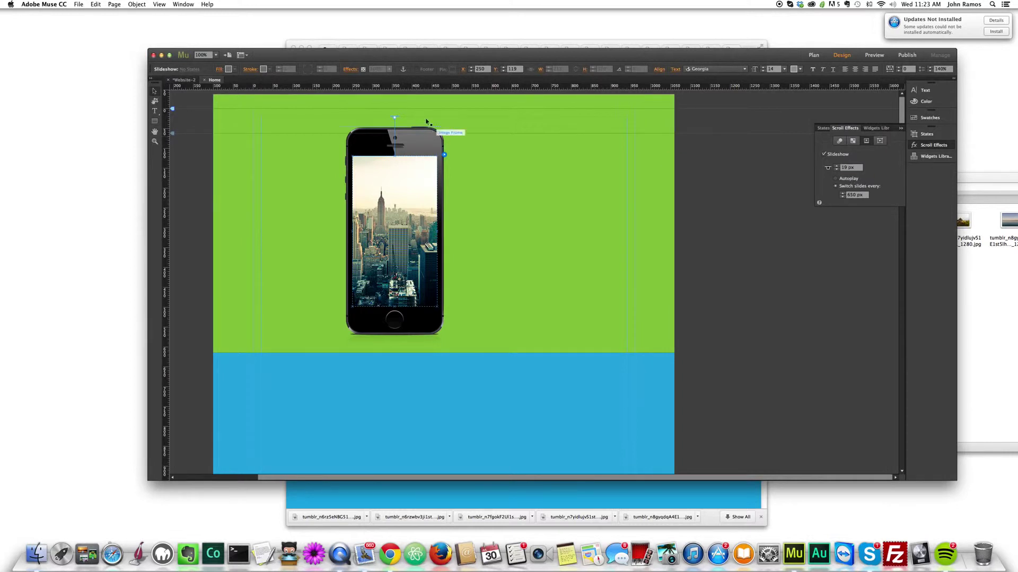
pyautogui.doubleClick(847, 168)
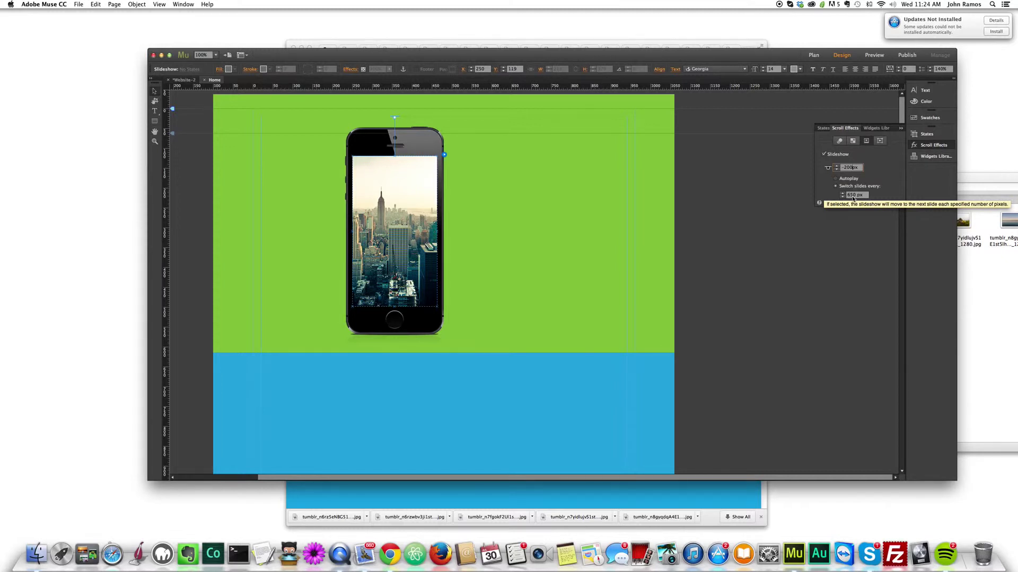
pyautogui.click(731, 247)
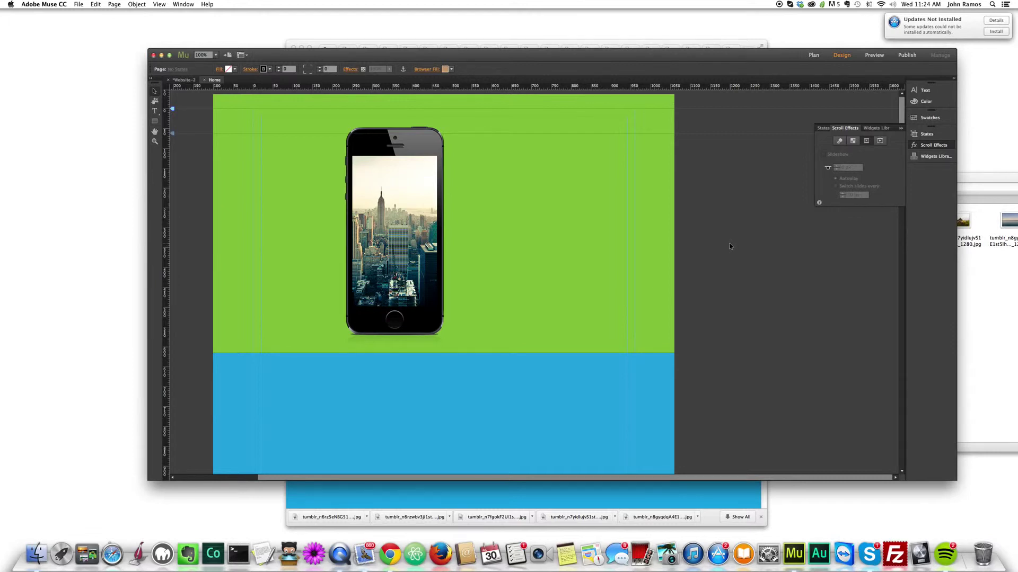
# - Preview down to the balloon photo, recheck the -200 key position in Muse, and preview again
pyautogui.press('super+alt+e')
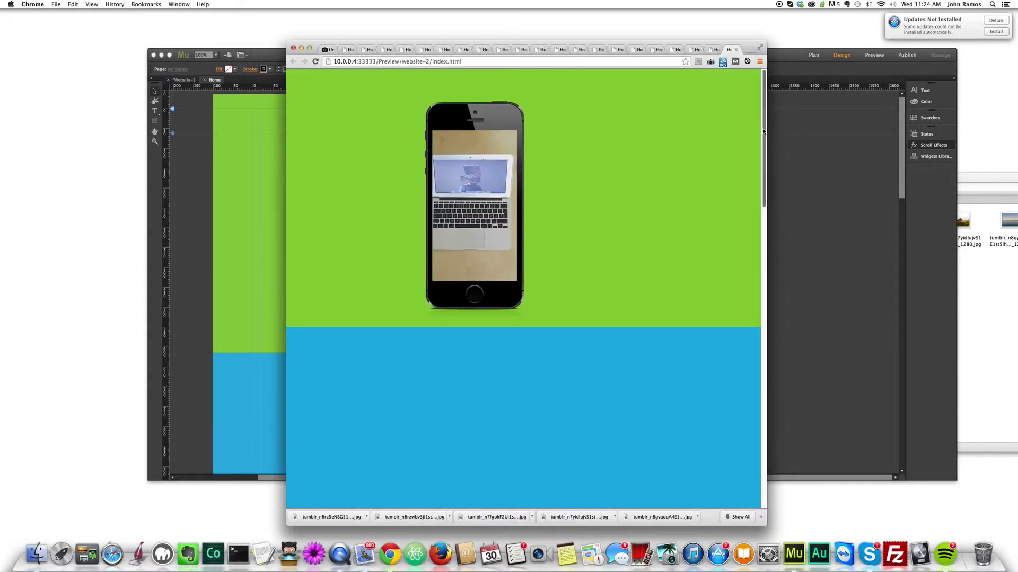
pyautogui.moveTo(764, 130); pyautogui.dragTo(761, 362)
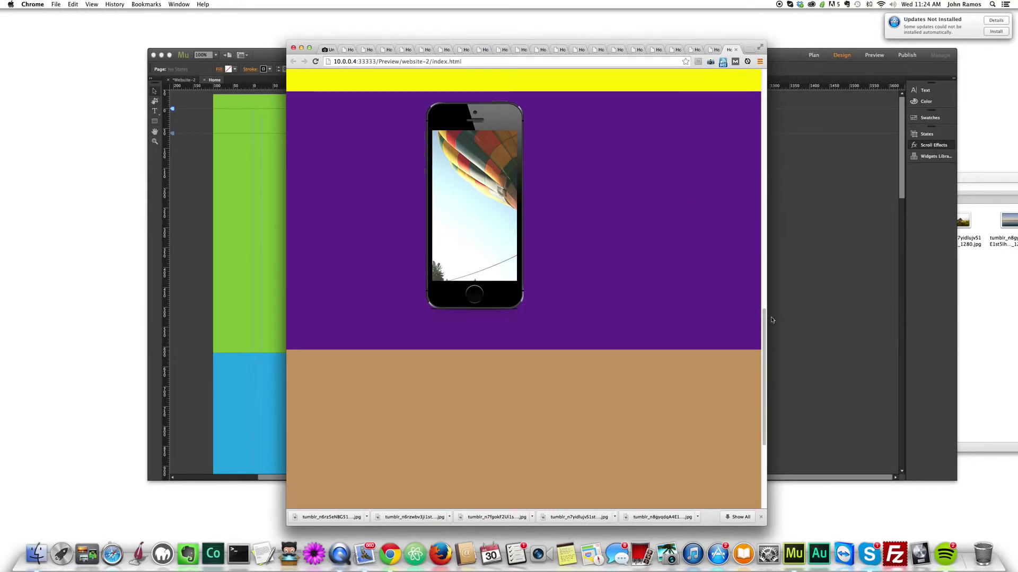
pyautogui.click(797, 301)
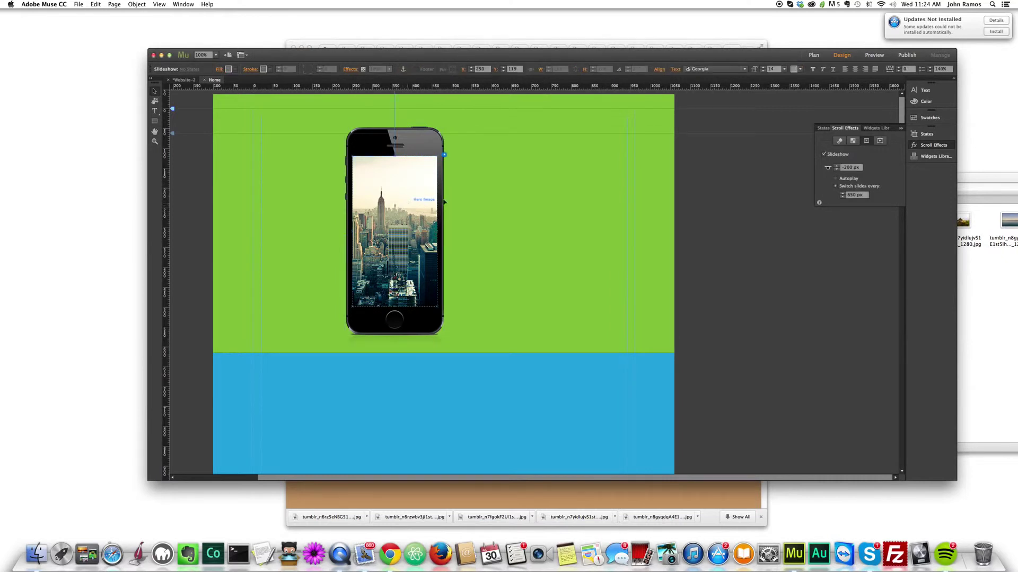
pyautogui.doubleClick(851, 167)
pyautogui.press('super+shift+e')
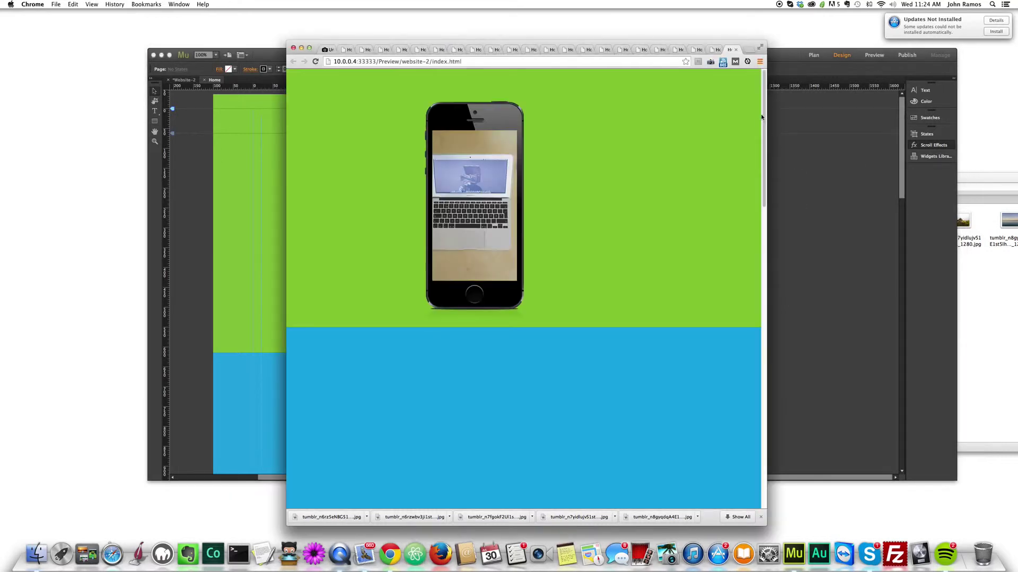
pyautogui.moveTo(762, 117); pyautogui.dragTo(752, 415)
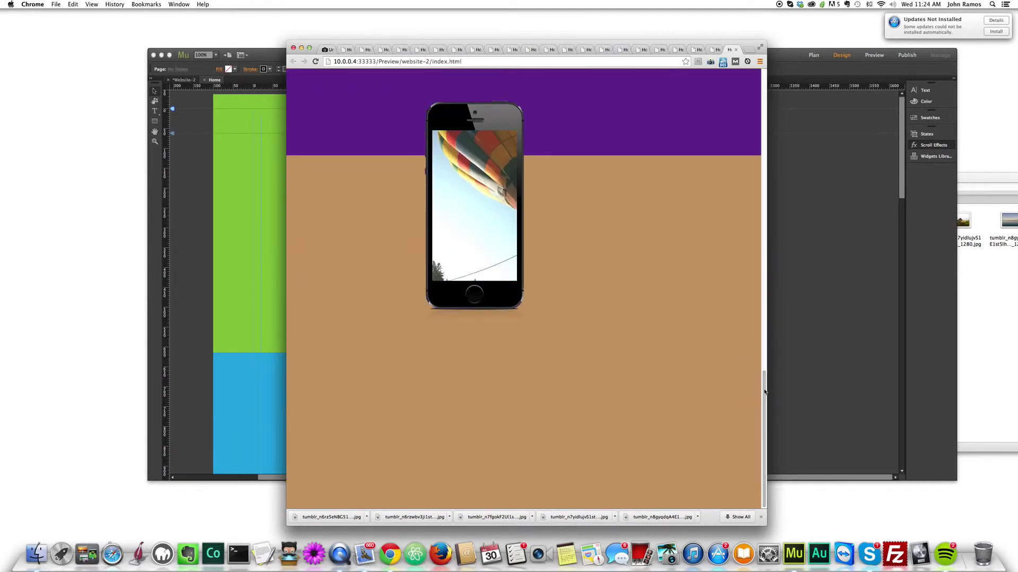
pyautogui.click(763, 392)
pyautogui.moveTo(763, 419)
pyautogui.mouseDown()
pyautogui.moveTo(763, 365)
pyautogui.moveTo(756, 437)
pyautogui.mouseUp()
pyautogui.moveTo(764, 435)
pyautogui.mouseDown()
pyautogui.moveTo(761, 334)
pyautogui.moveTo(757, 453)
pyautogui.mouseUp()
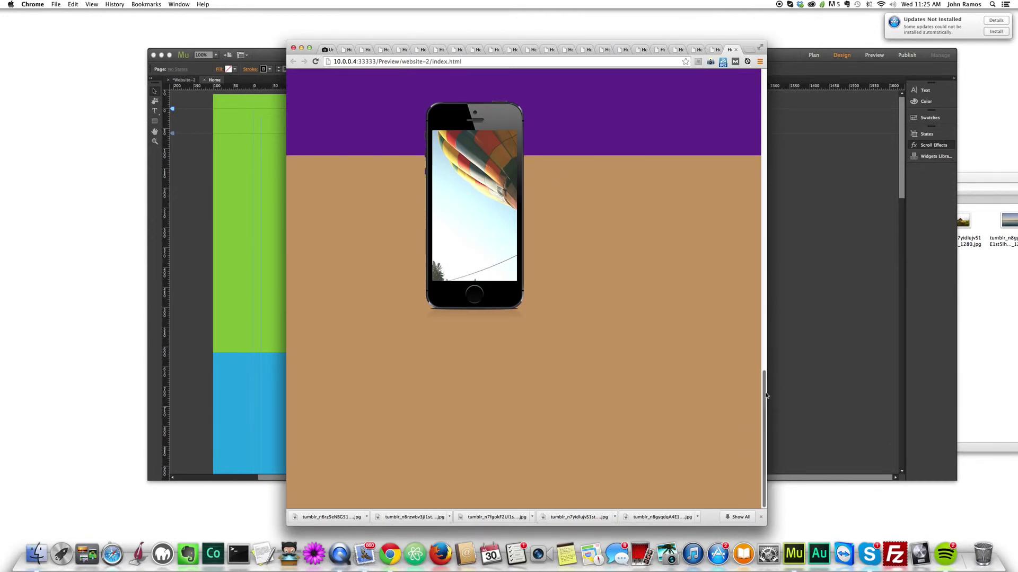
pyautogui.moveTo(764, 393); pyautogui.dragTo(752, 106)
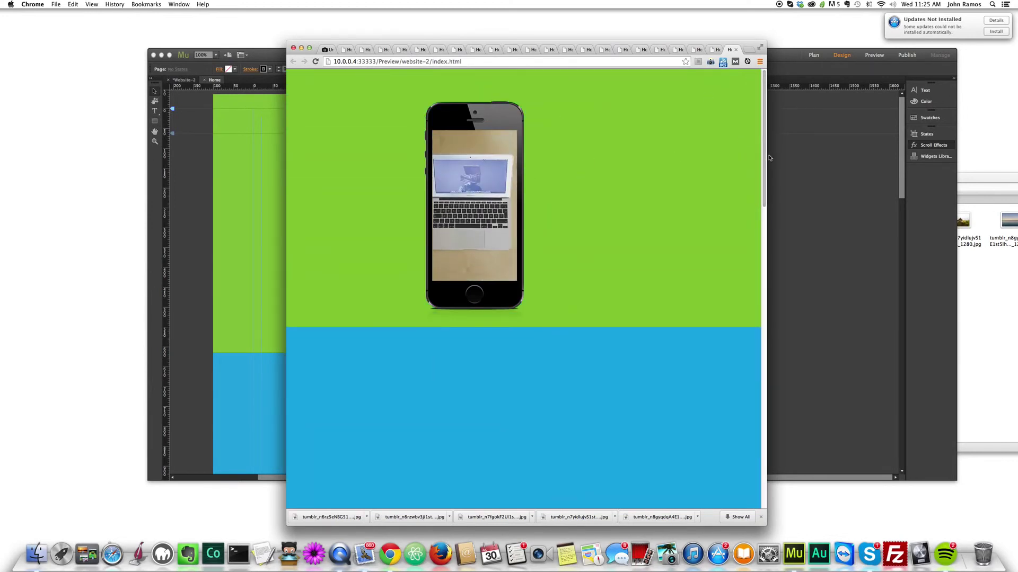